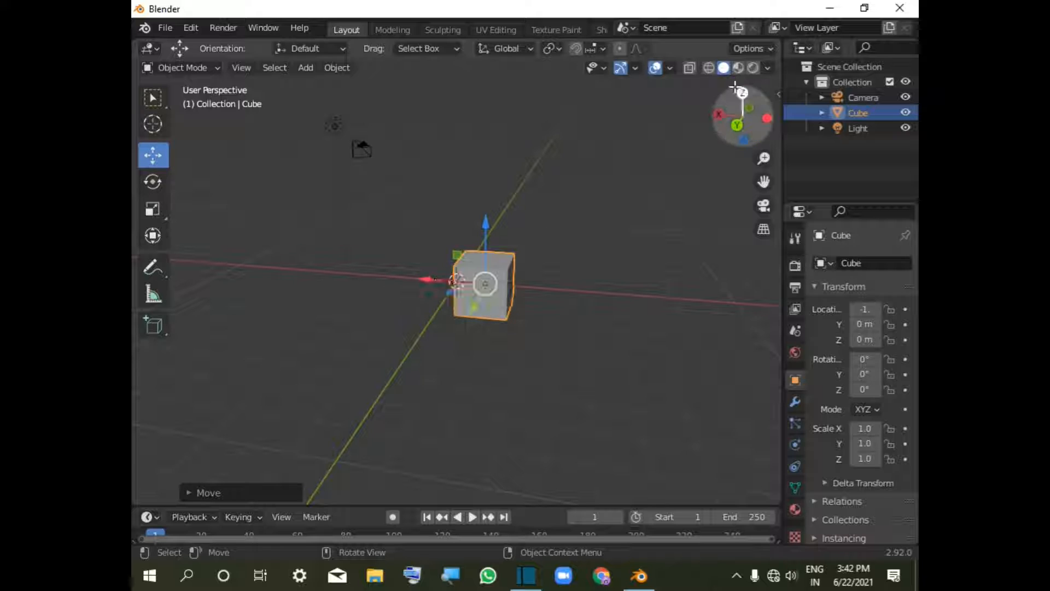
# Move the cube along the negative X and Y axes and raise it to about 3.9 m in Z
pyautogui.moveTo(421, 277); pyautogui.dragTo(601, 290)
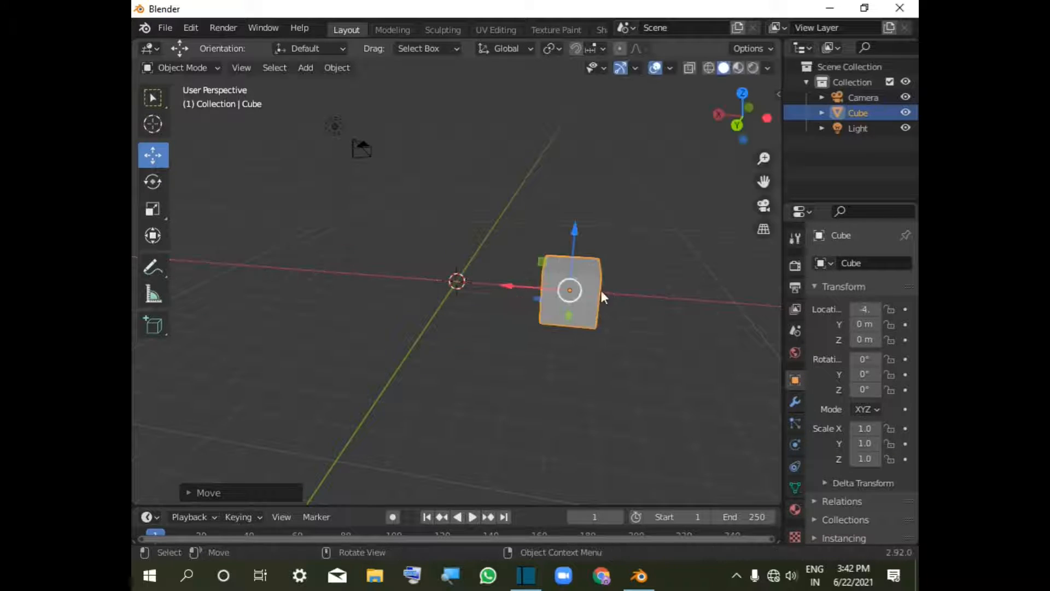
pyautogui.moveTo(761, 118); pyautogui.dragTo(711, 151)
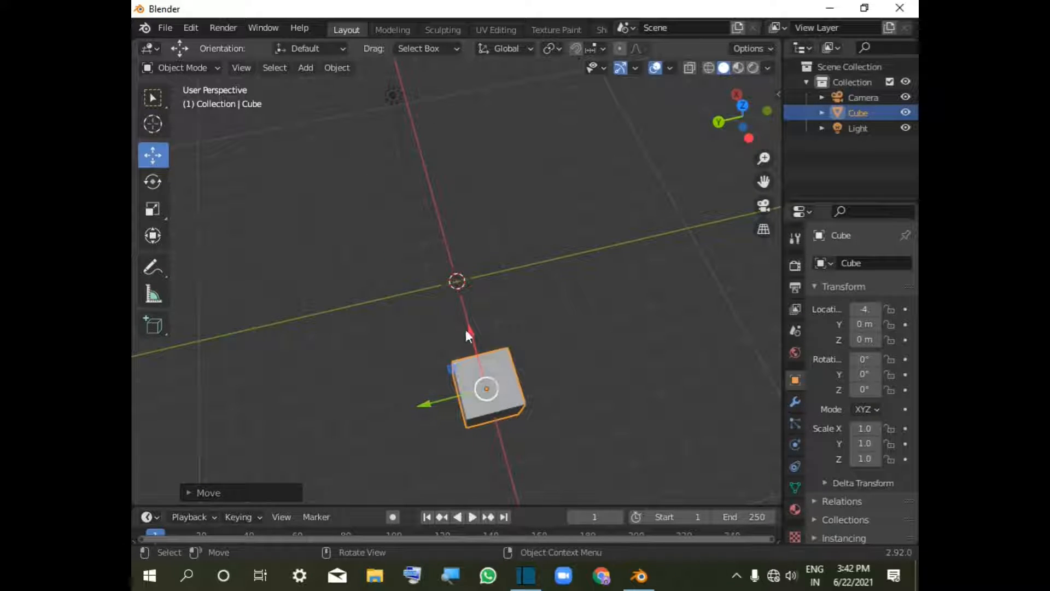
pyautogui.moveTo(470, 334); pyautogui.dragTo(469, 314)
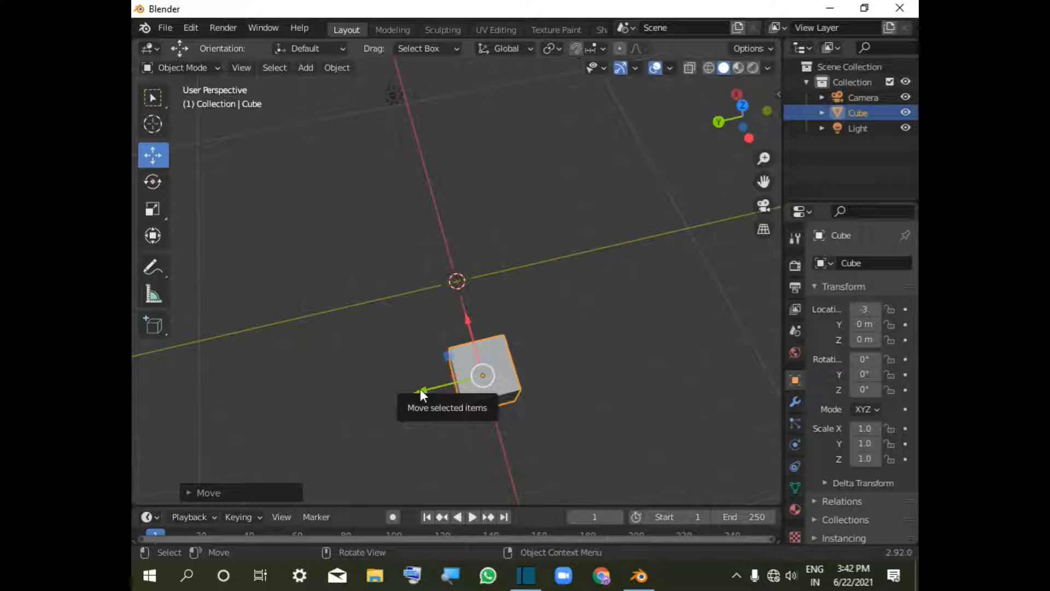
pyautogui.moveTo(420, 388); pyautogui.dragTo(536, 346)
pyautogui.moveTo(740, 118); pyautogui.dragTo(279, 268)
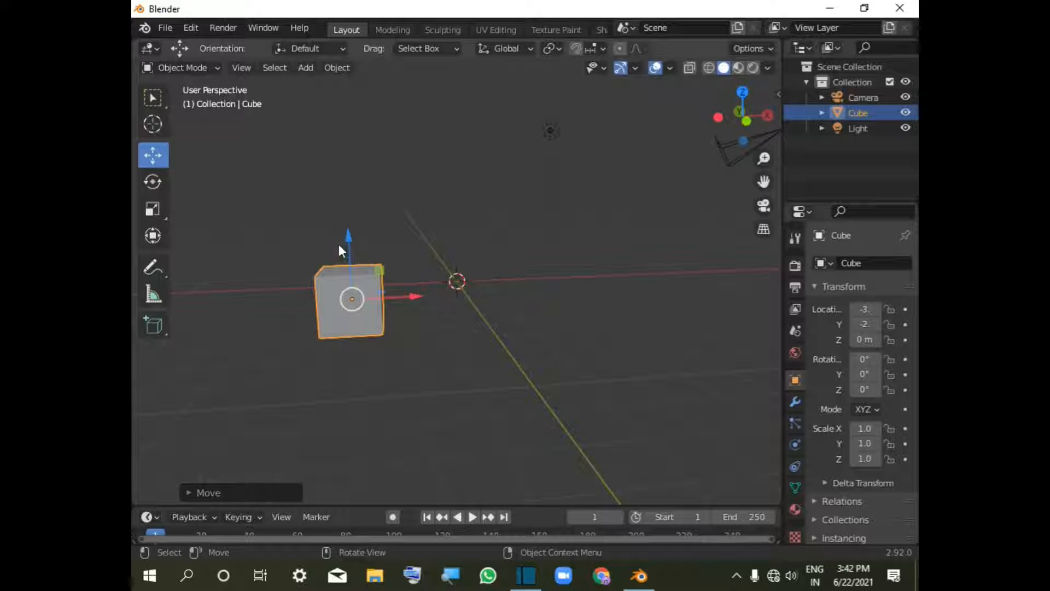
pyautogui.moveTo(349, 241); pyautogui.dragTo(339, 204)
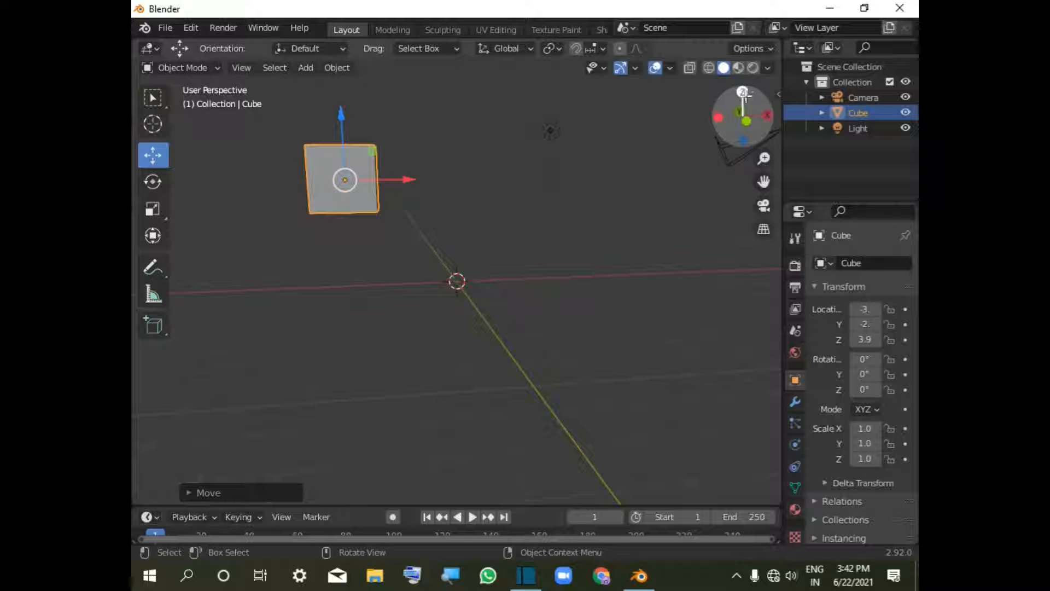
# Rotate the cube about several axes with the Rotate tool, to about -59° in X and 99° in Z, and deselect it
pyautogui.moveTo(745, 93); pyautogui.dragTo(643, 137)
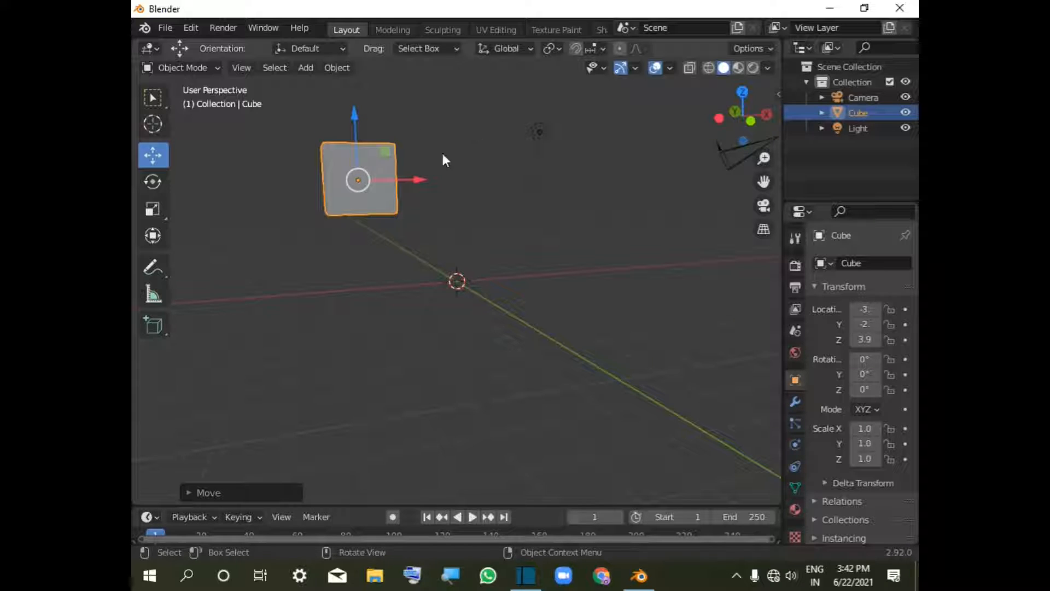
pyautogui.click(146, 185)
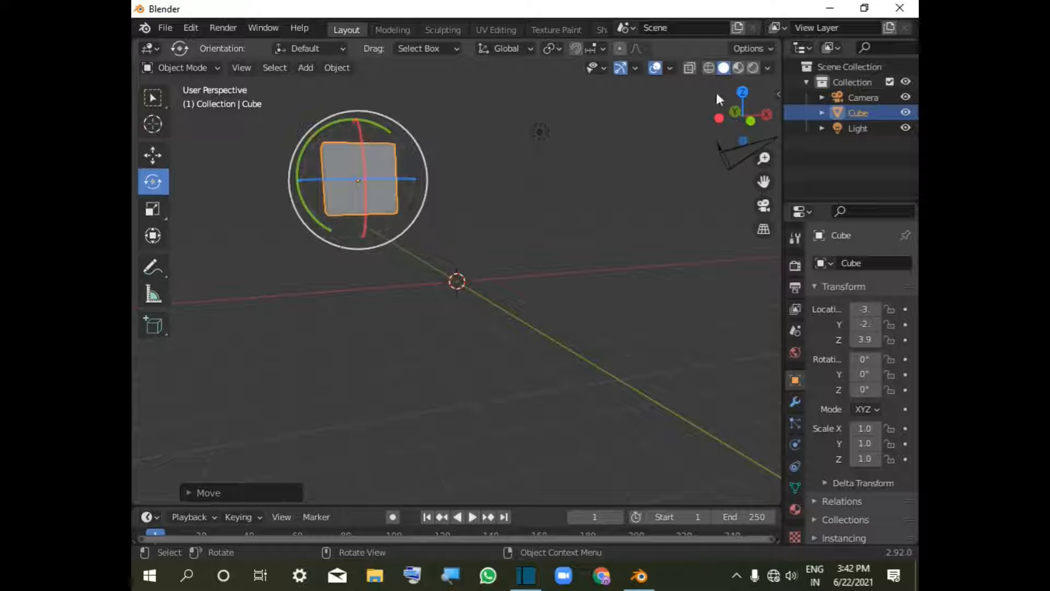
pyautogui.moveTo(751, 127); pyautogui.dragTo(597, 216)
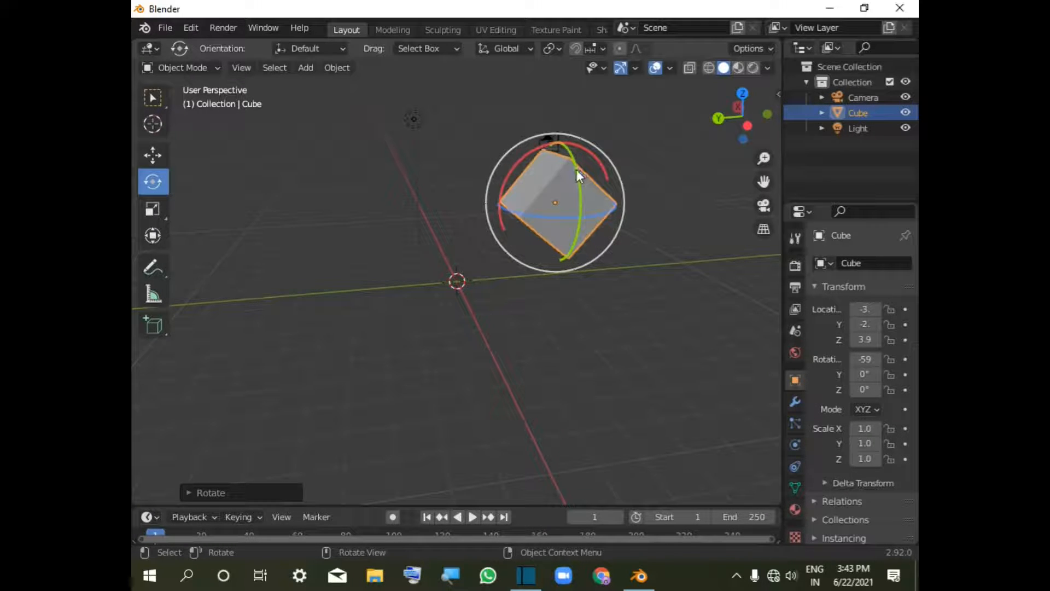
pyautogui.moveTo(576, 169); pyautogui.dragTo(700, 181)
pyautogui.click(720, 152)
pyautogui.moveTo(730, 121); pyautogui.dragTo(629, 164)
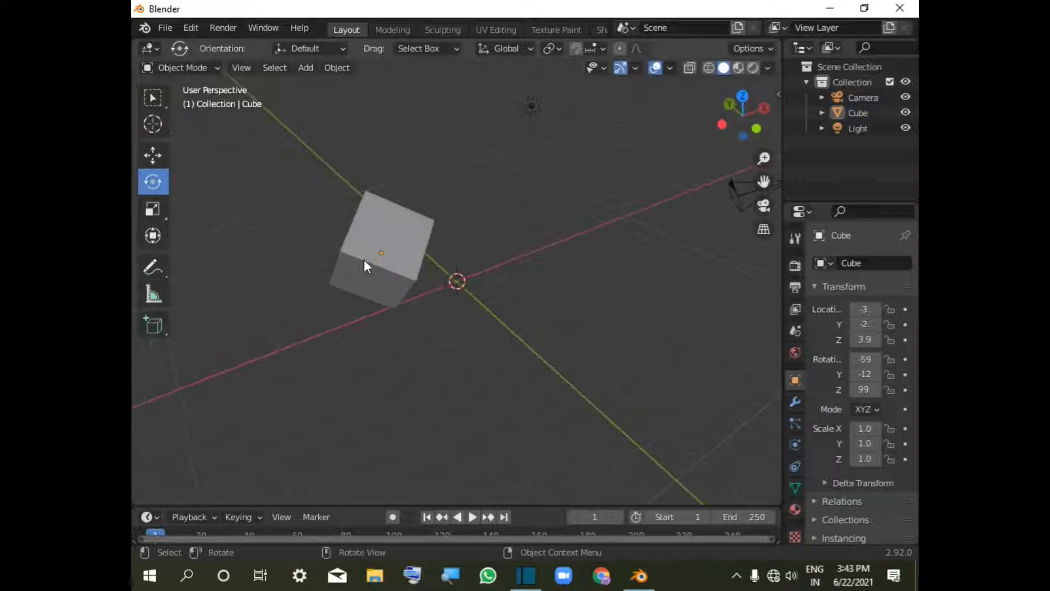
# Enlarge the cube with the Scale tool to a scale of about 1.3 in X, 1.2 in Y and 1.3 in Z
pyautogui.click(346, 244)
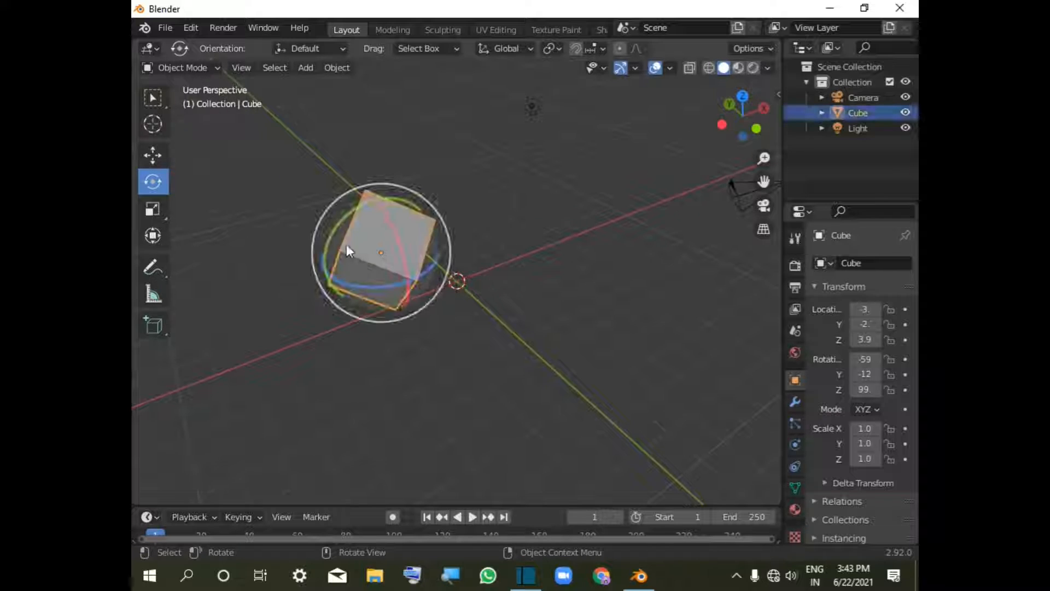
pyautogui.click(140, 209)
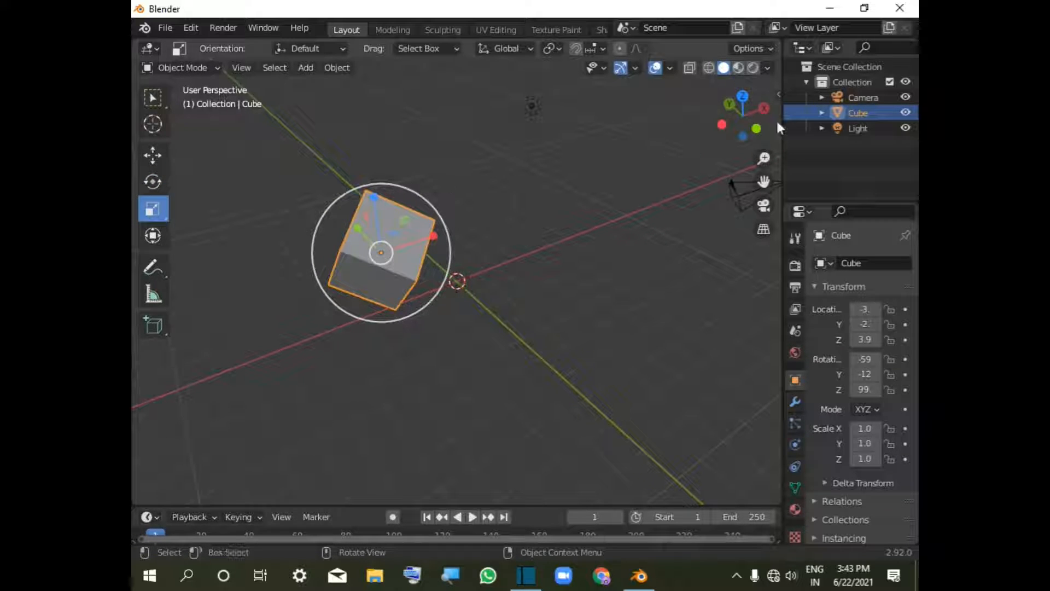
pyautogui.moveTo(768, 121); pyautogui.dragTo(627, 158)
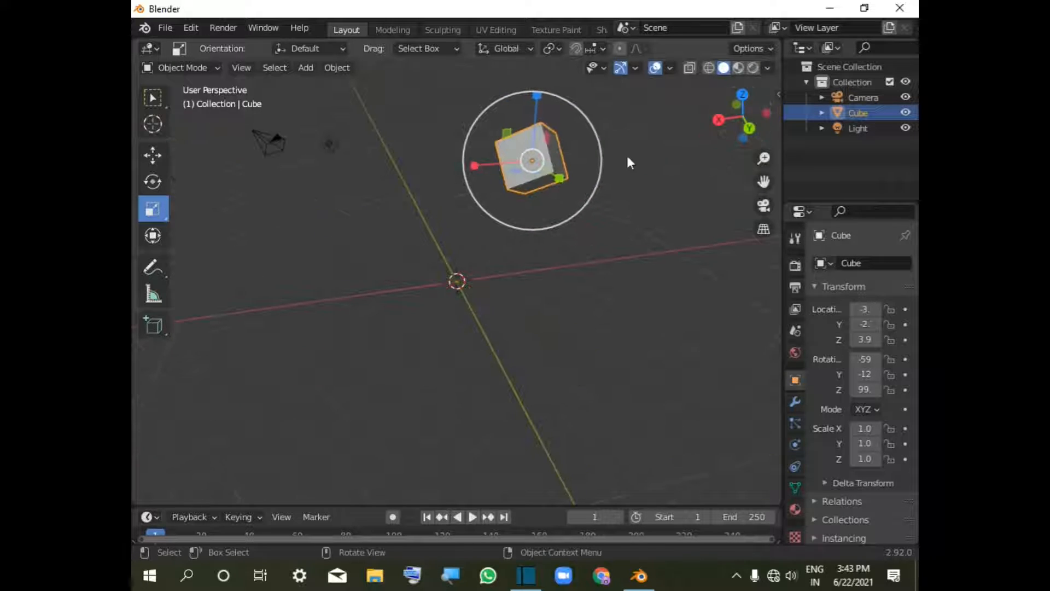
pyautogui.press('s')
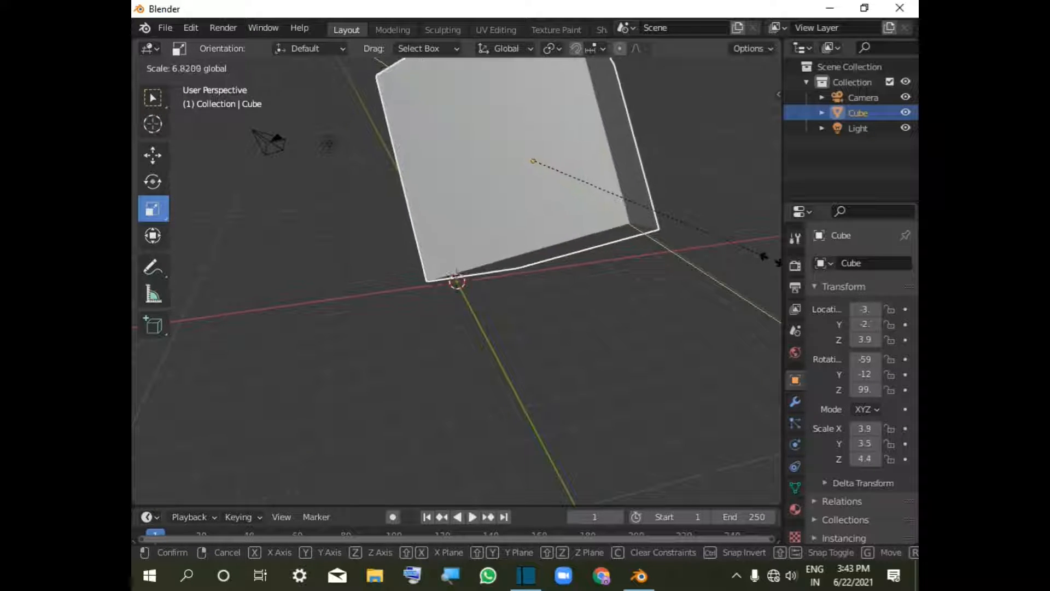
pyautogui.click(586, 183)
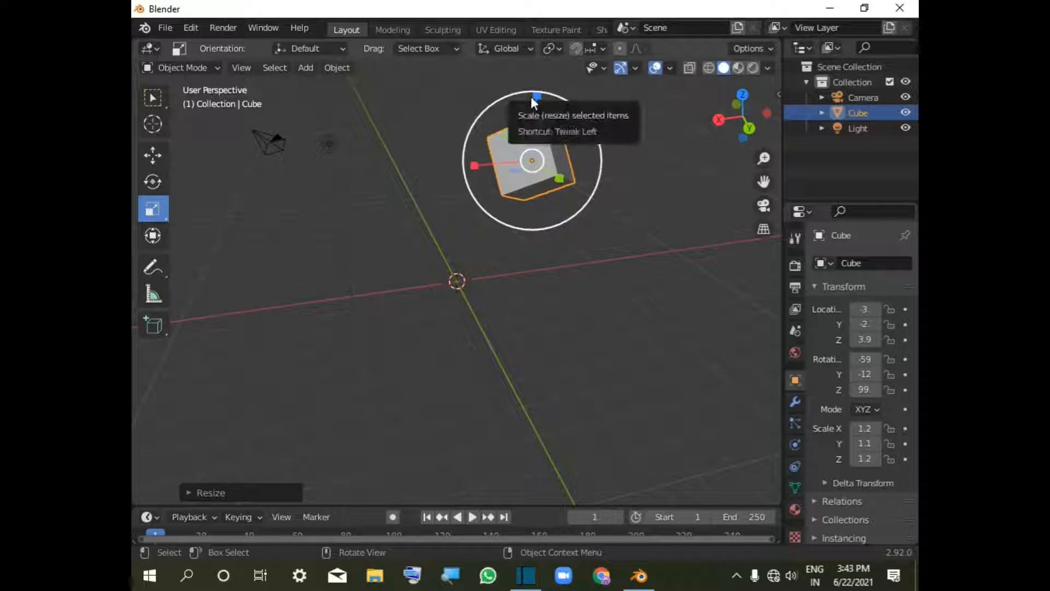
pyautogui.moveTo(532, 100); pyautogui.dragTo(541, 76)
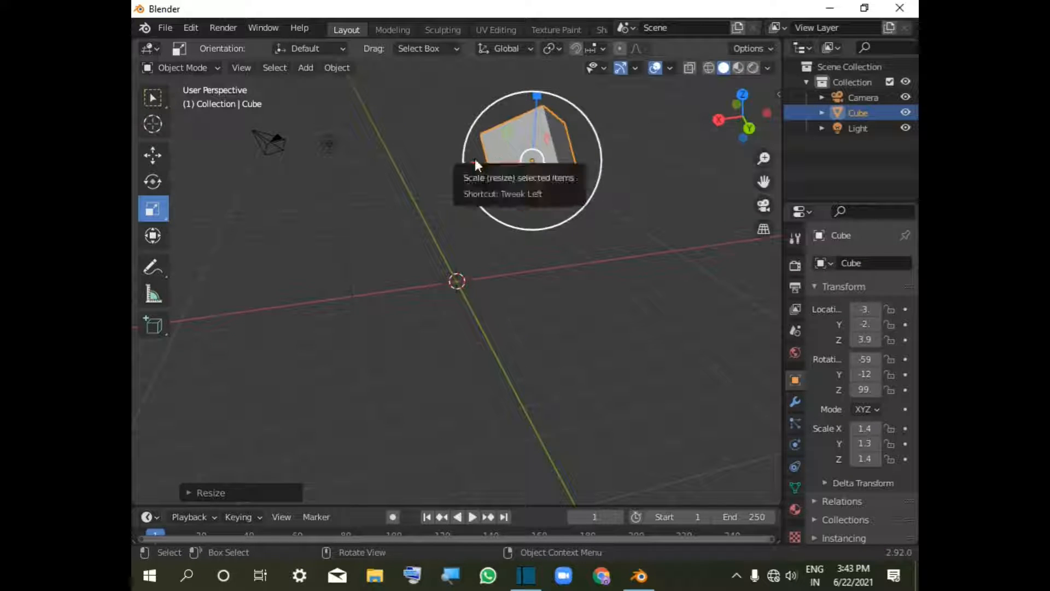
pyautogui.moveTo(474, 162); pyautogui.dragTo(584, 176)
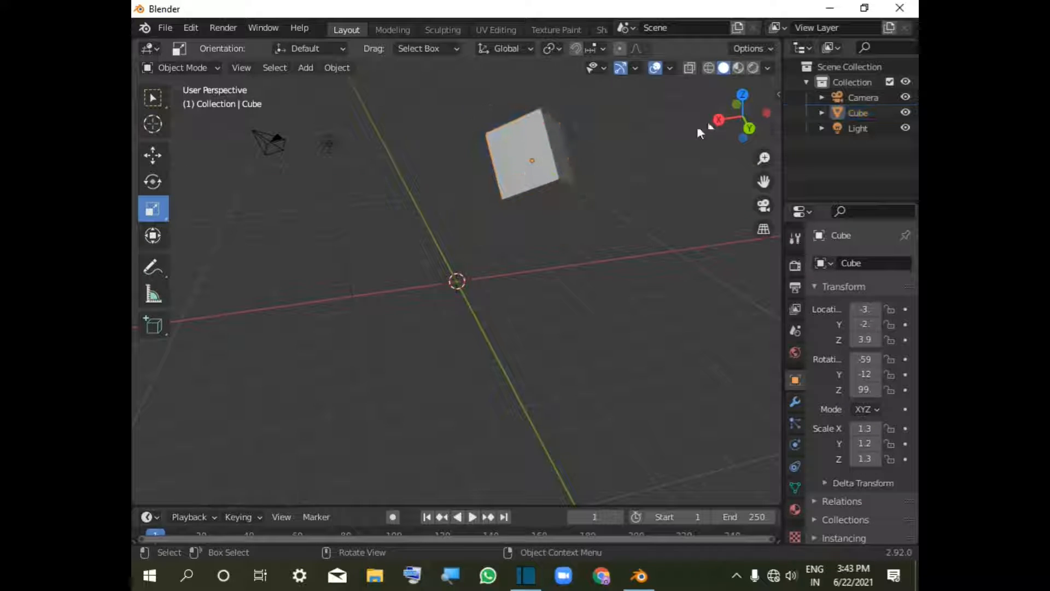
# Lower the cube to about 3.7 m in Z using the combined Transform tool
pyautogui.moveTo(728, 119); pyautogui.dragTo(569, 152)
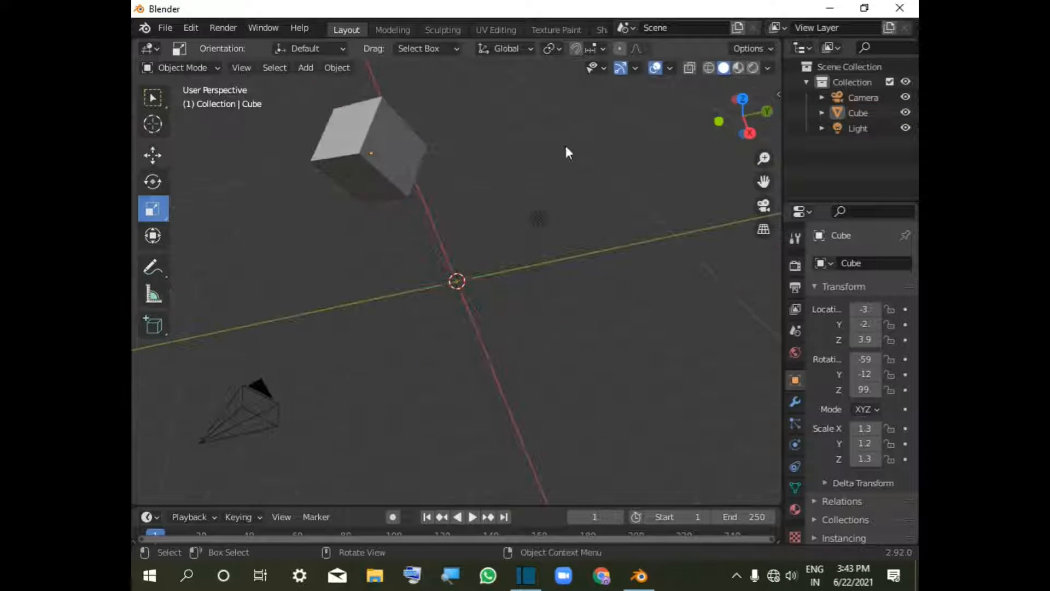
pyautogui.click(148, 238)
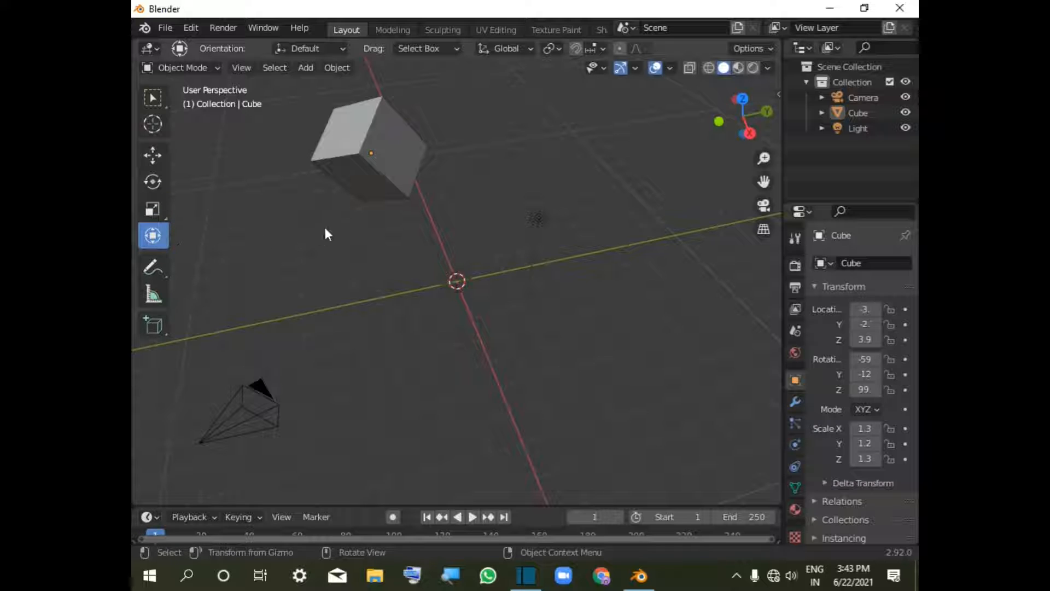
pyautogui.click(336, 182)
pyautogui.moveTo(742, 125)
pyautogui.mouseDown()
pyautogui.moveTo(706, 134)
pyautogui.moveTo(741, 126)
pyautogui.mouseUp()
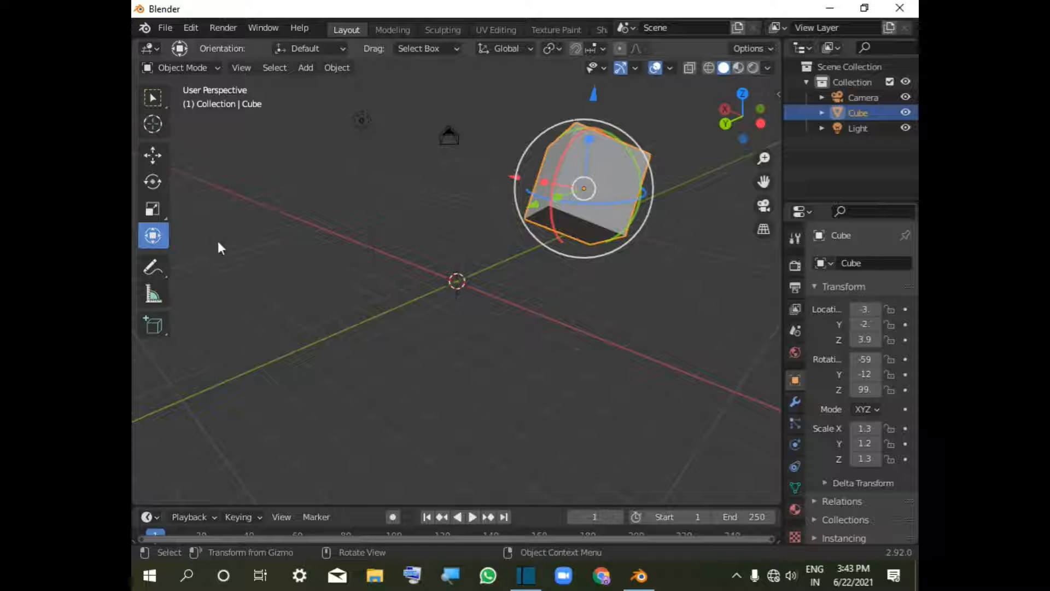
pyautogui.moveTo(733, 121); pyautogui.dragTo(629, 123)
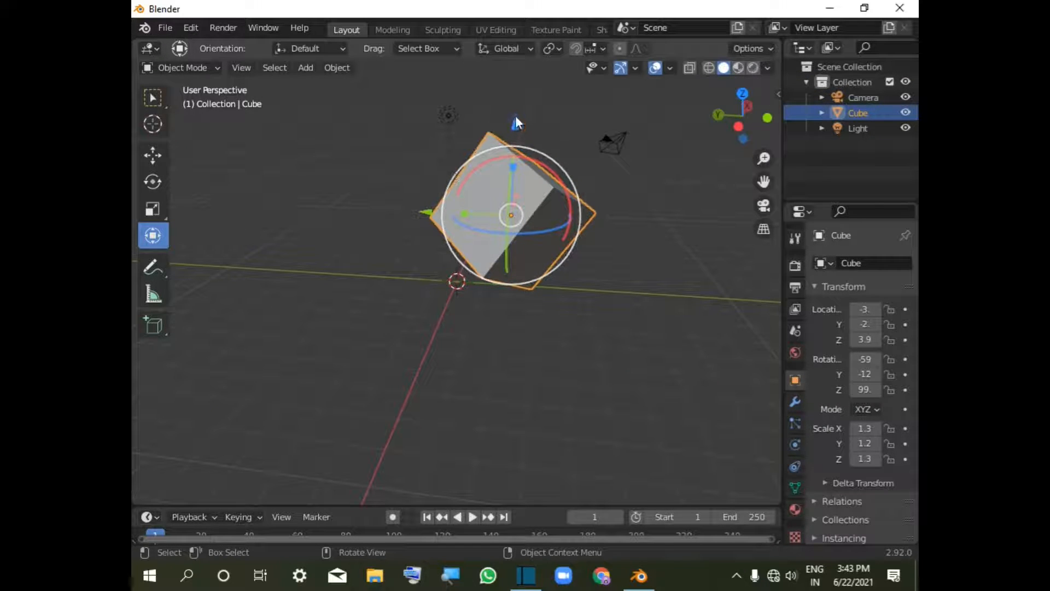
pyautogui.moveTo(513, 121); pyautogui.dragTo(526, 162)
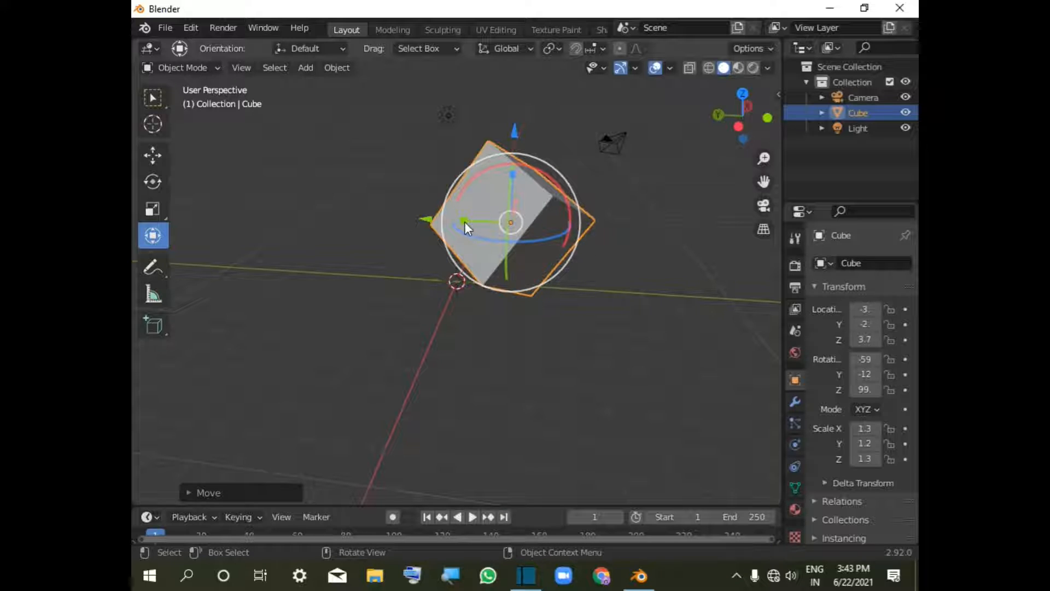
# Shrink the cube slightly along the Y axis and rotate it to about -58° in X, -67° in Y and 82° in Z
pyautogui.moveTo(465, 222)
pyautogui.mouseDown()
pyautogui.moveTo(673, 223)
pyautogui.moveTo(431, 229)
pyautogui.moveTo(484, 225)
pyautogui.mouseUp()
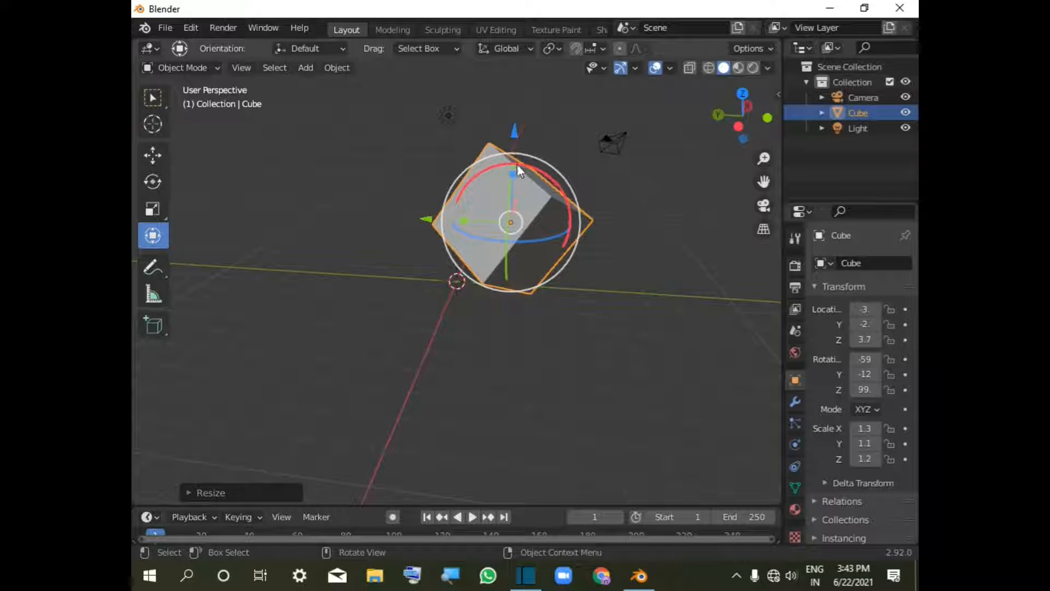
pyautogui.moveTo(556, 188); pyautogui.dragTo(528, 267)
pyautogui.moveTo(748, 109); pyautogui.dragTo(502, 131)
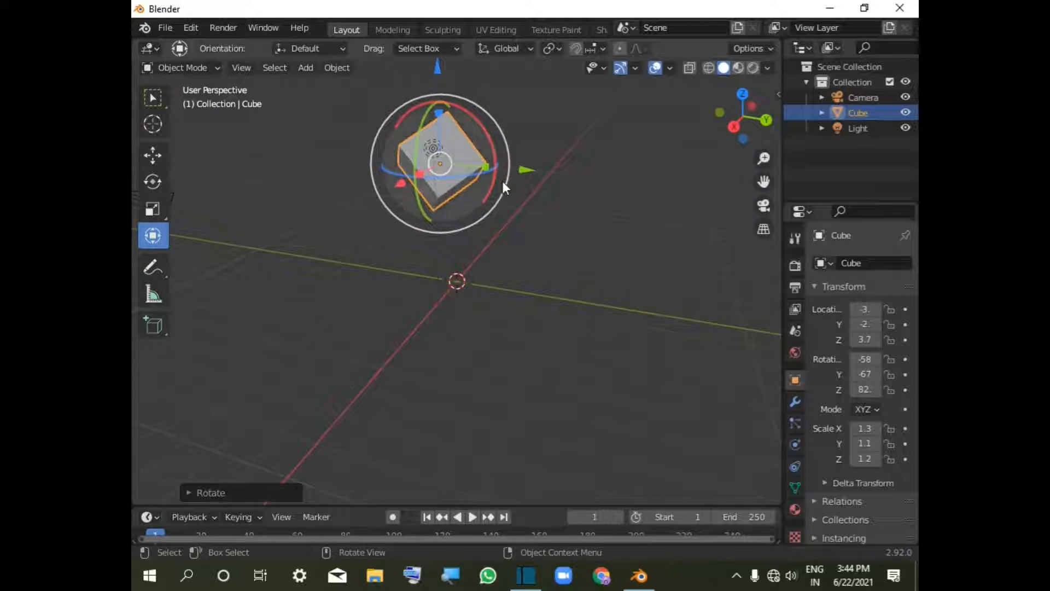
pyautogui.click(576, 186)
pyautogui.moveTo(744, 112); pyautogui.dragTo(755, 115)
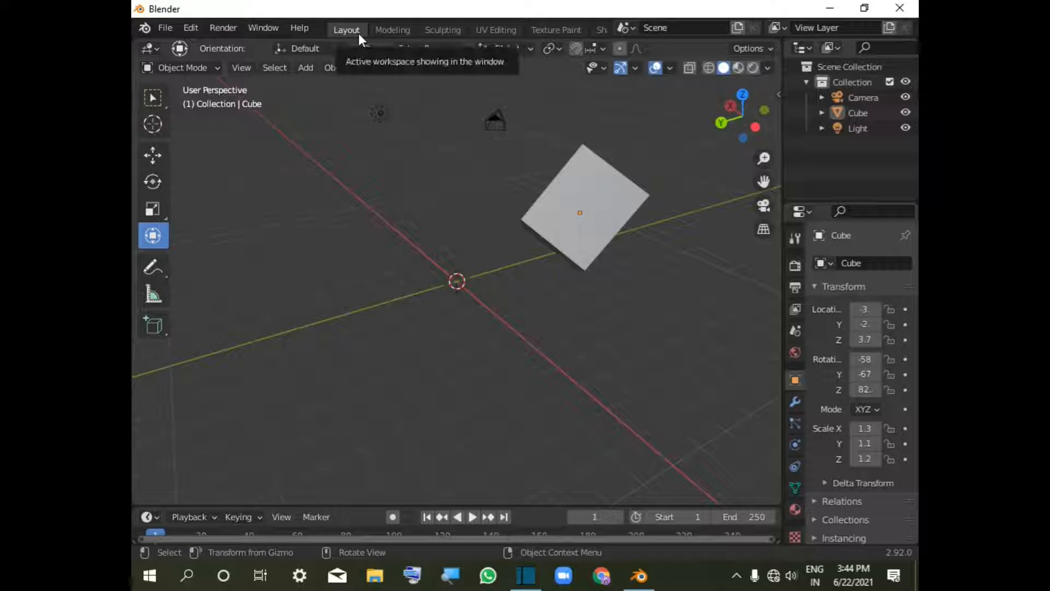
# Look through the Modeling, Sculpting, UV Editing and Texture Paint workspaces
pyautogui.click(394, 29)
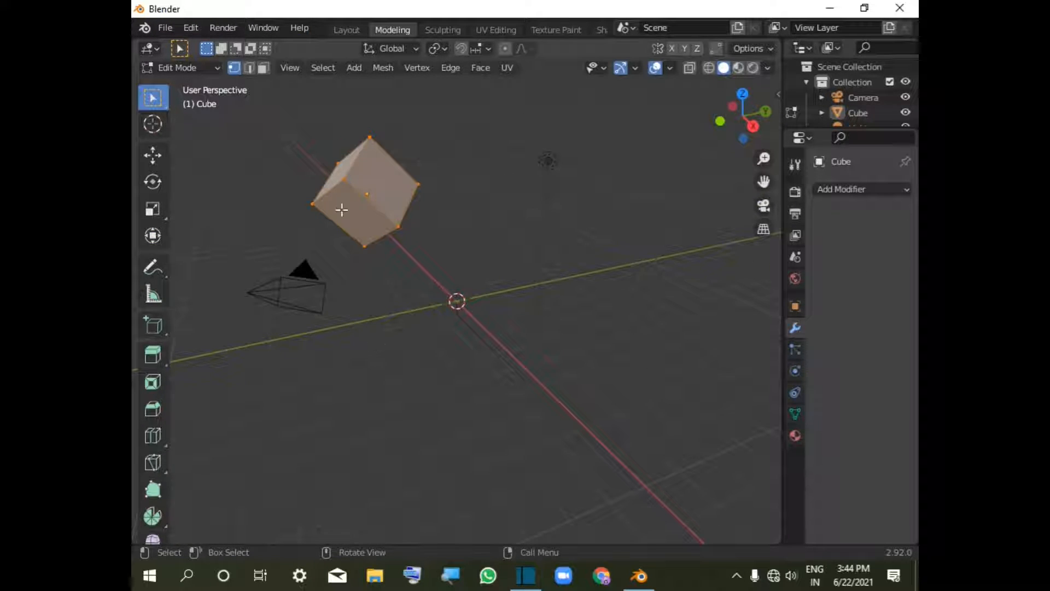
pyautogui.click(427, 34)
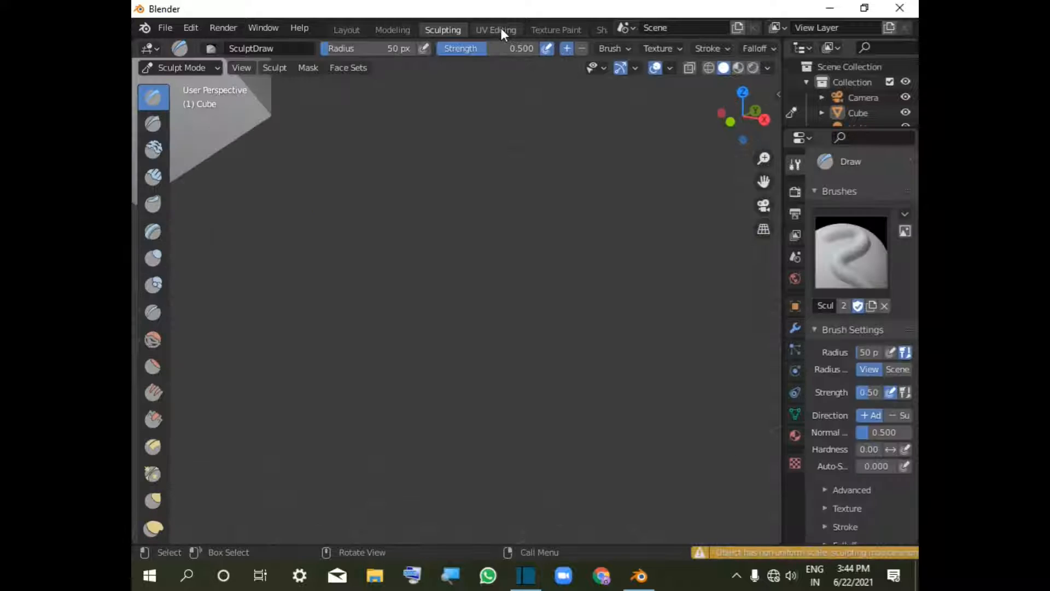
pyautogui.click(499, 30)
pyautogui.click(552, 30)
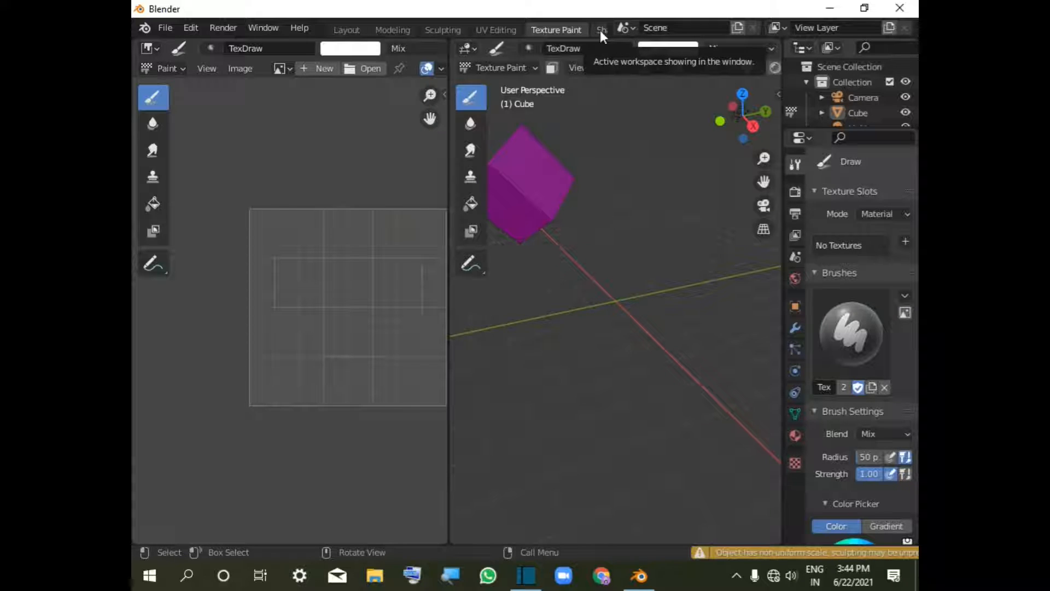
# Set the Roughness of the cube's material to 0.000 in the Shading workspace
pyautogui.click(599, 31)
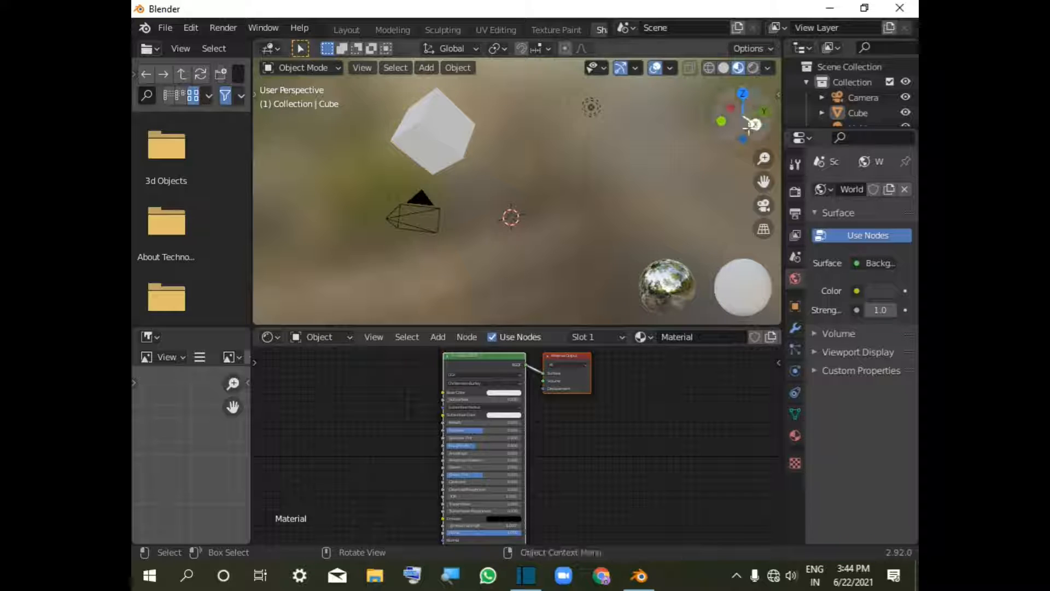
pyautogui.moveTo(751, 128); pyautogui.dragTo(826, 109)
pyautogui.scroll(6, 602, 402)
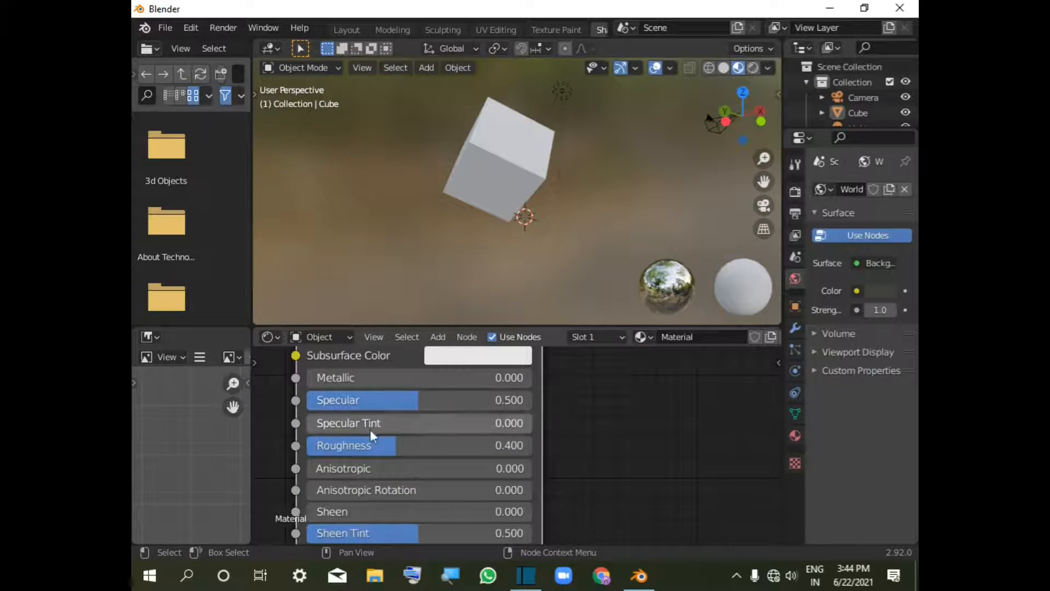
pyautogui.moveTo(377, 445); pyautogui.dragTo(285, 445)
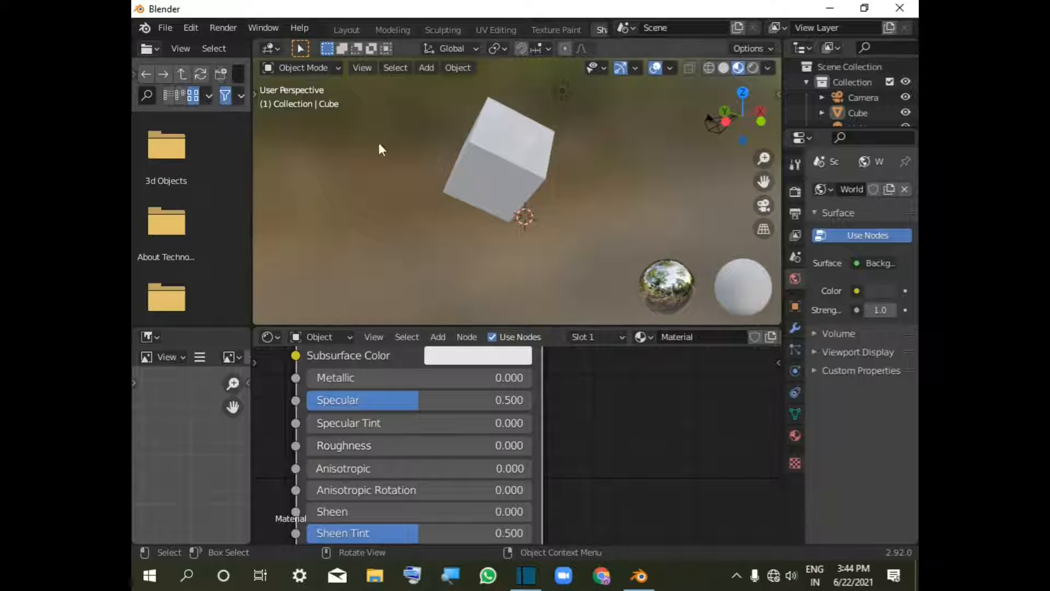
pyautogui.click(501, 137)
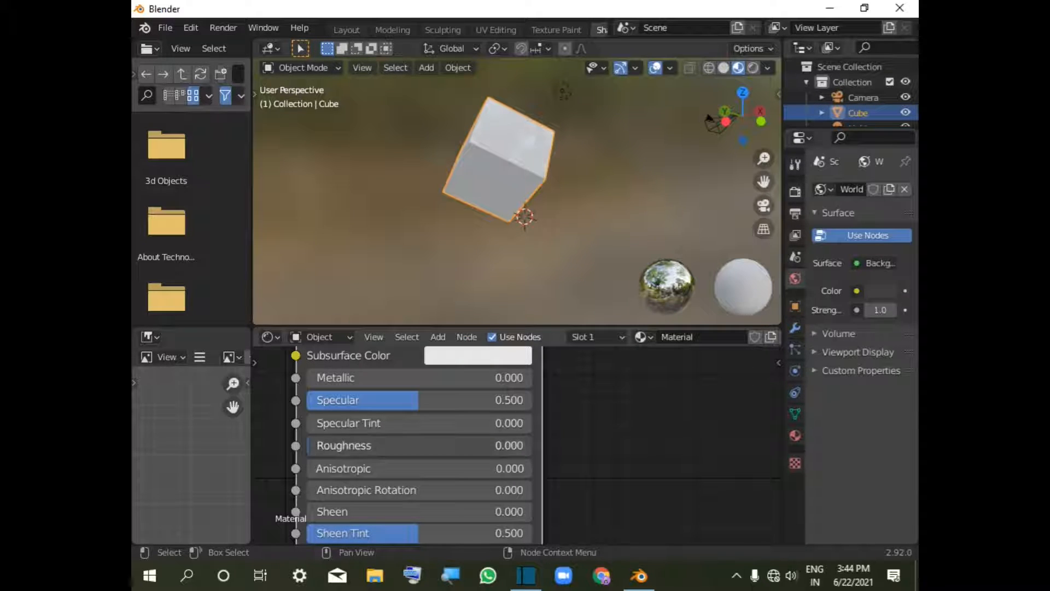
pyautogui.moveTo(319, 445)
pyautogui.mouseDown()
pyautogui.moveTo(516, 445)
pyautogui.moveTo(307, 446)
pyautogui.mouseUp()
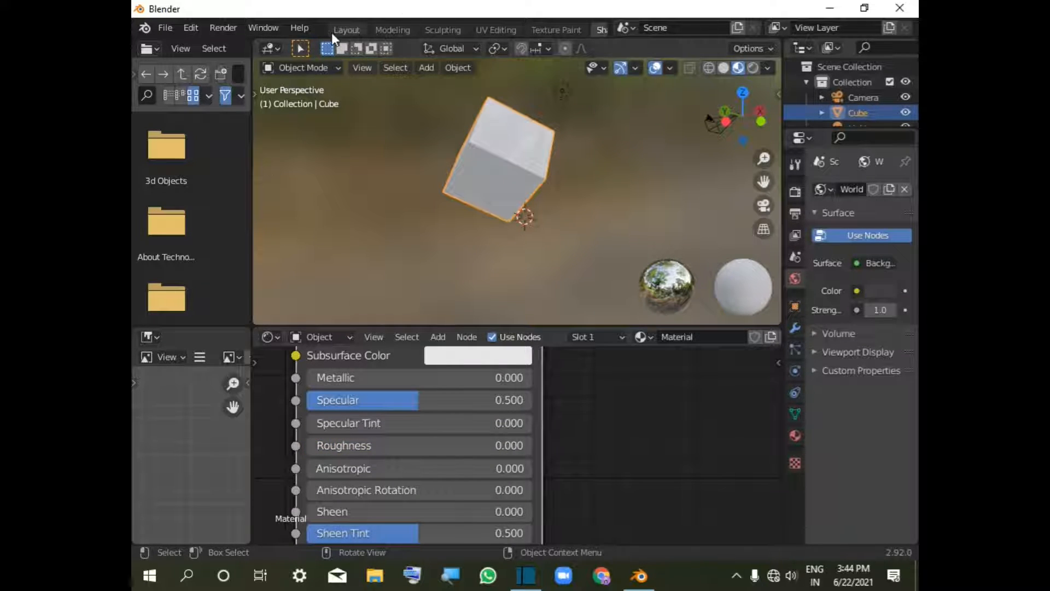
# Check the cube in the Layout workspace and set its material's Roughness to 1.000 in the Shading workspace
pyautogui.click(346, 29)
pyautogui.click(667, 174)
pyautogui.hotkey('ctrl', 'z')
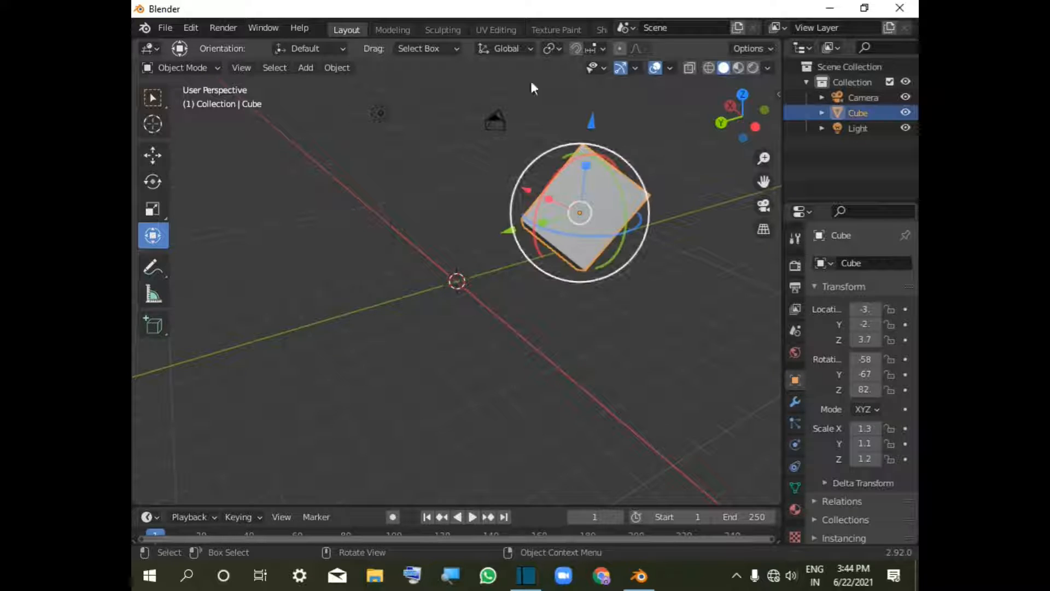
pyautogui.click(601, 30)
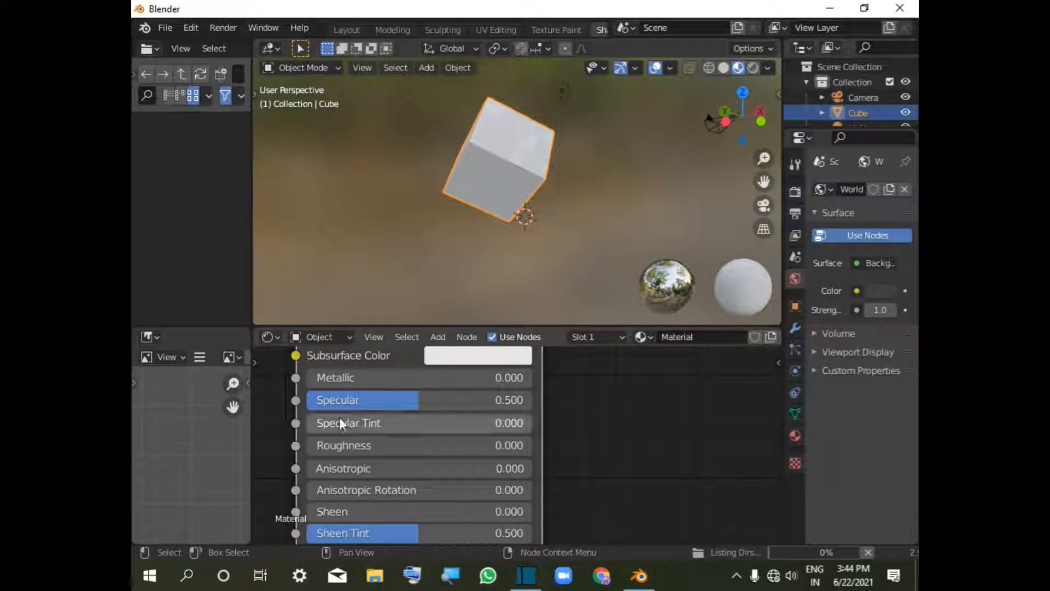
pyautogui.moveTo(337, 452); pyautogui.dragTo(530, 449)
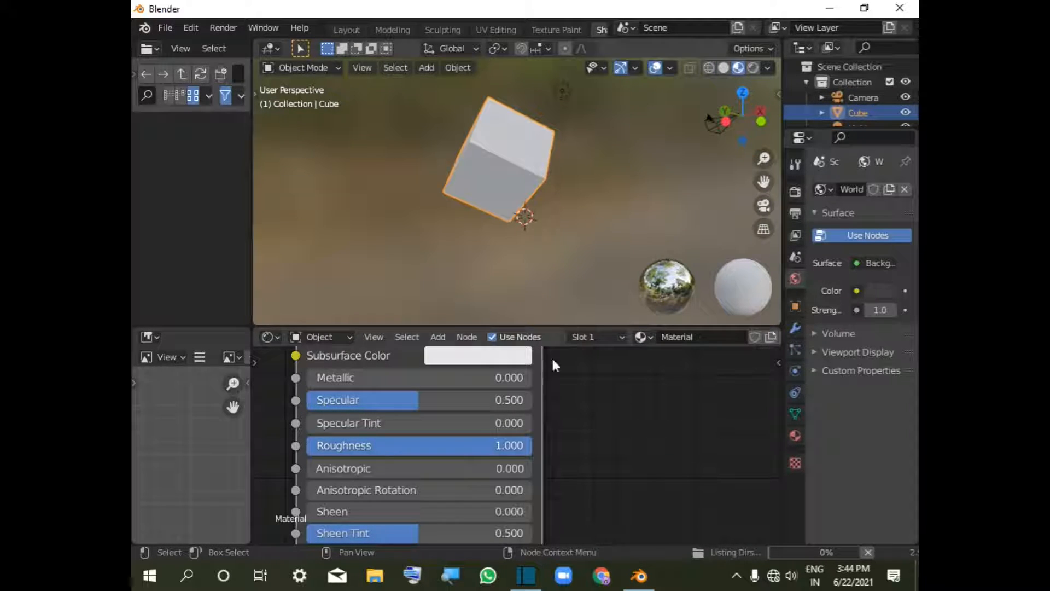
# Set the cube material's Specular to 1.000 and Sheen Tint to 0.000, and check the cube in the Layout workspace
pyautogui.moveTo(742, 117); pyautogui.dragTo(771, 123)
pyautogui.moveTo(405, 405); pyautogui.dragTo(551, 406)
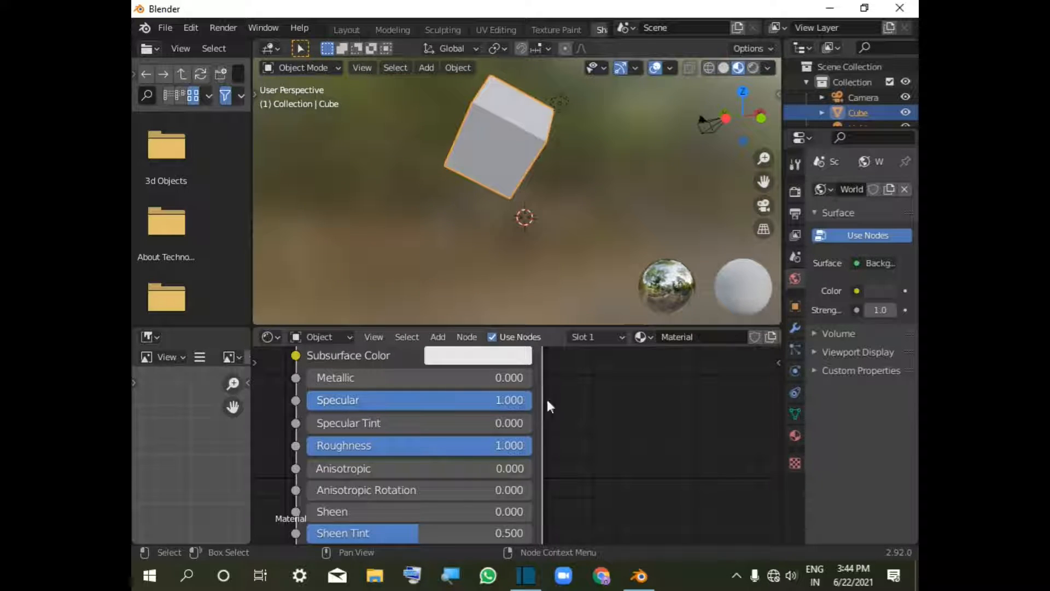
pyautogui.moveTo(418, 533); pyautogui.dragTo(306, 532)
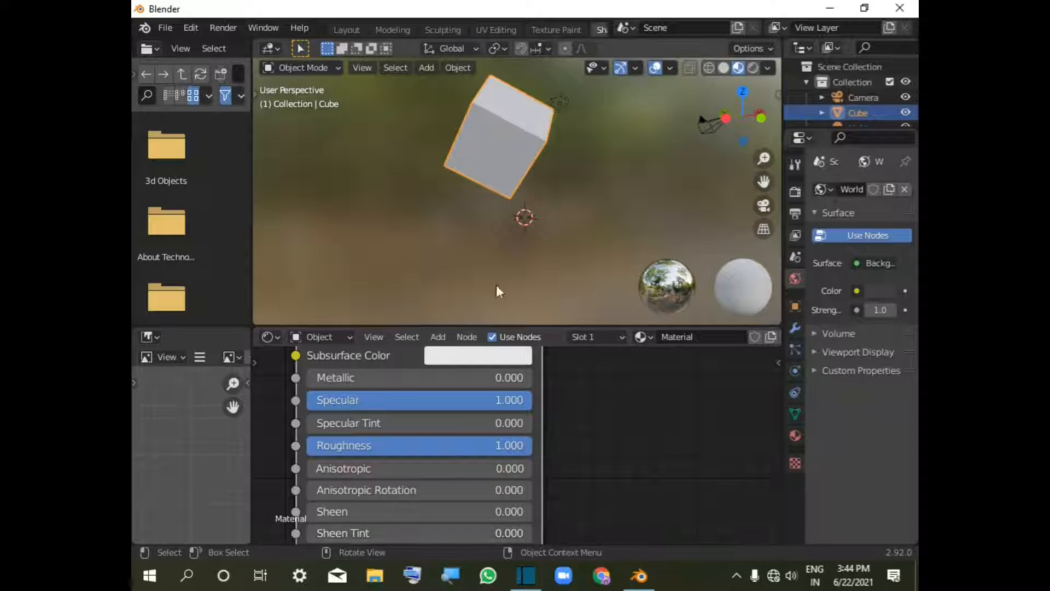
pyautogui.click(350, 31)
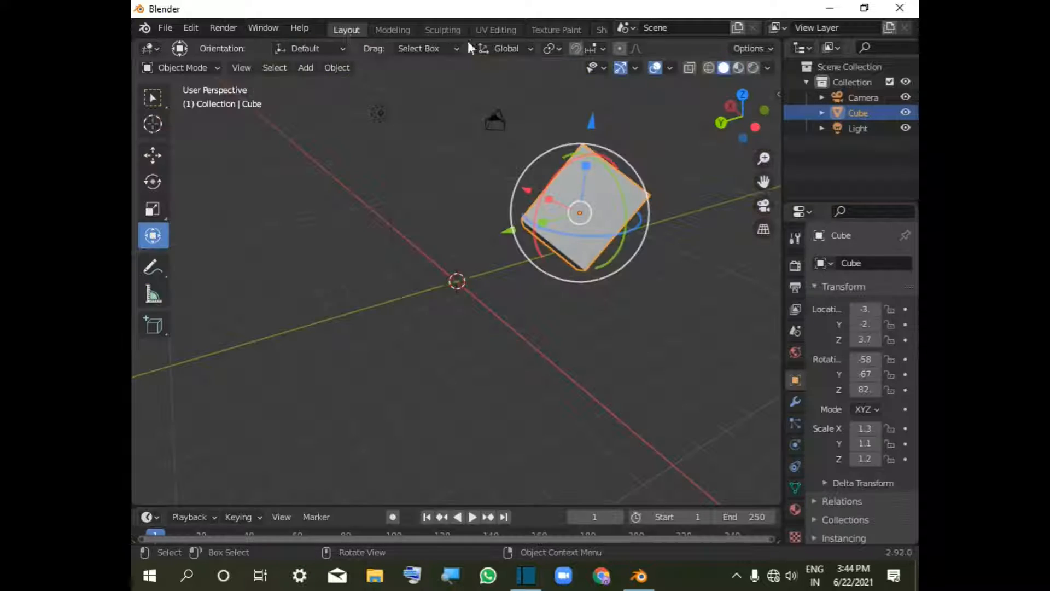
pyautogui.click(602, 29)
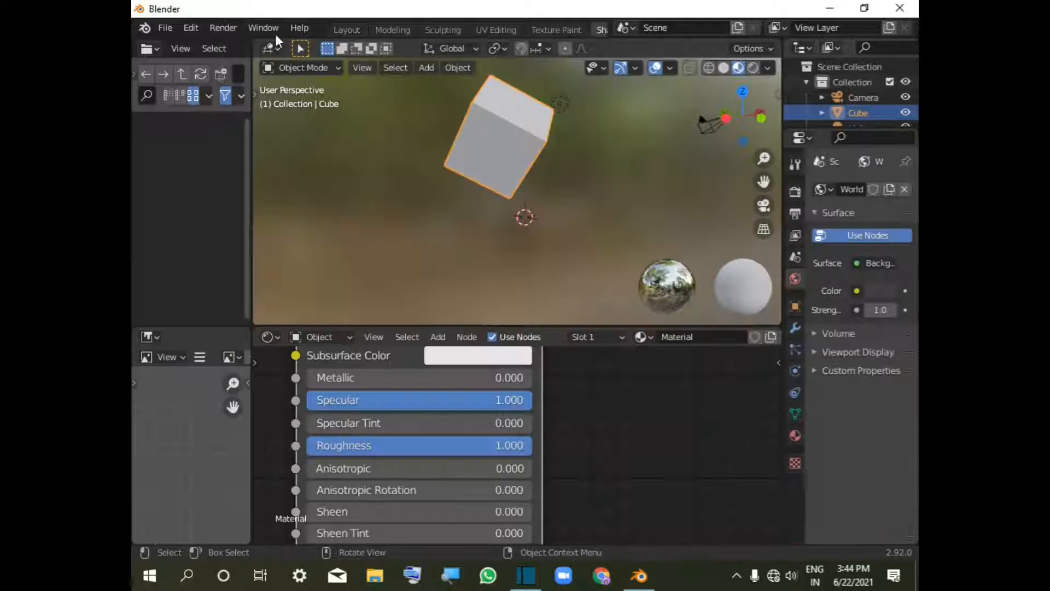
# Advance from the Shading workspace through Animation to the Rendering workspace with the Next Workspace command
pyautogui.click(264, 28)
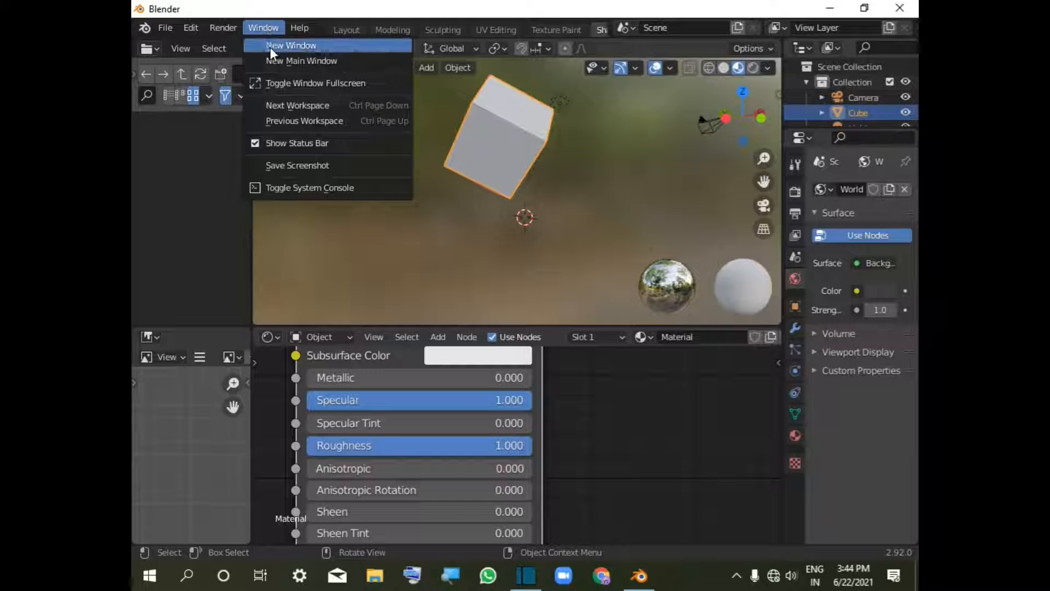
pyautogui.click(278, 104)
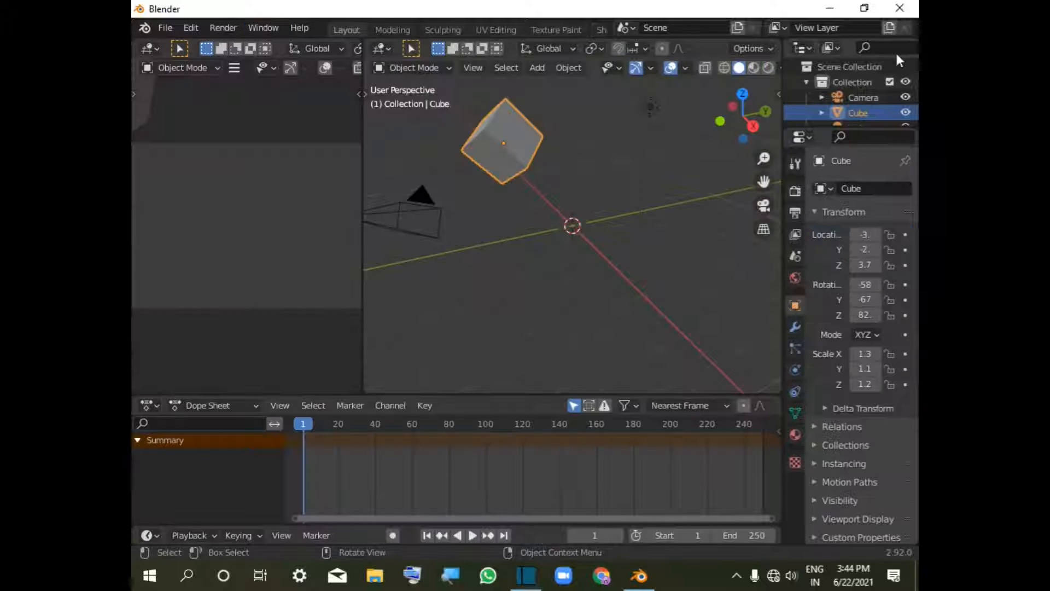
pyautogui.click(263, 26)
pyautogui.click(281, 104)
pyautogui.click(272, 28)
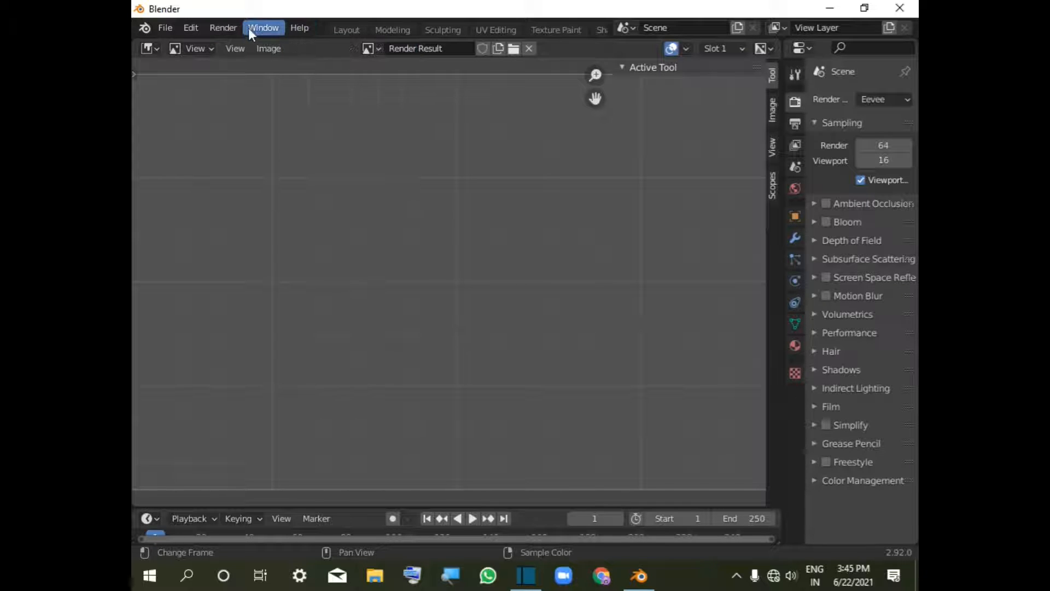
# Toggle the window to fullscreen and back to its normal size
pyautogui.click(251, 29)
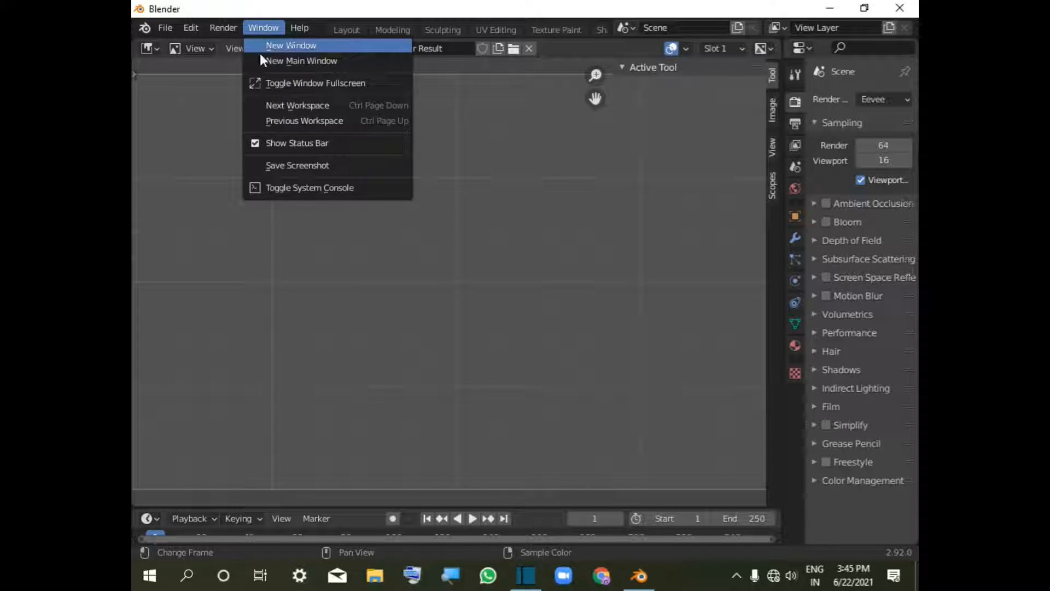
pyautogui.click(274, 84)
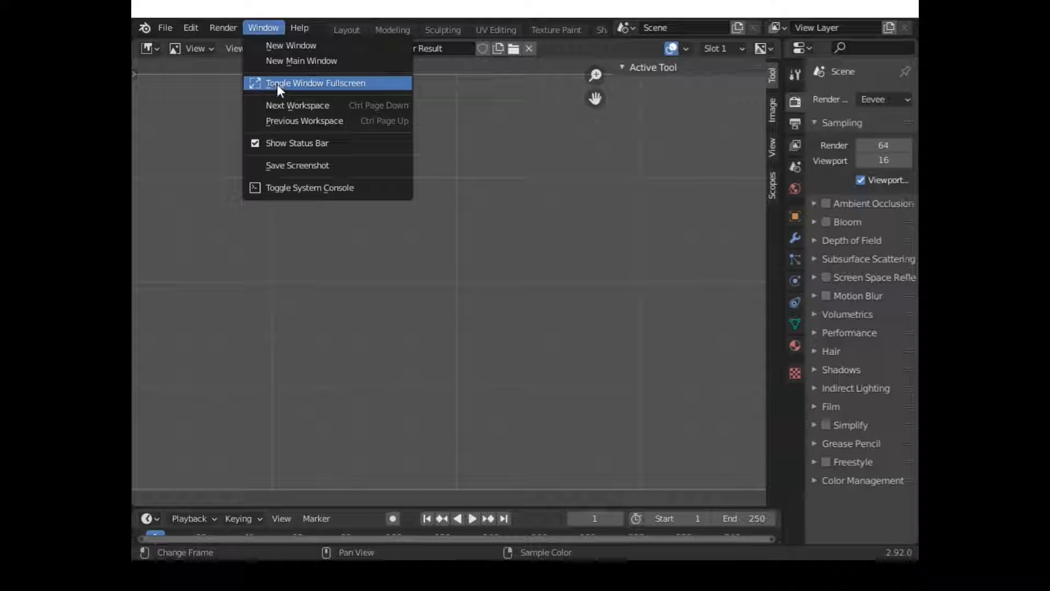
pyautogui.click(272, 11)
pyautogui.click(271, 73)
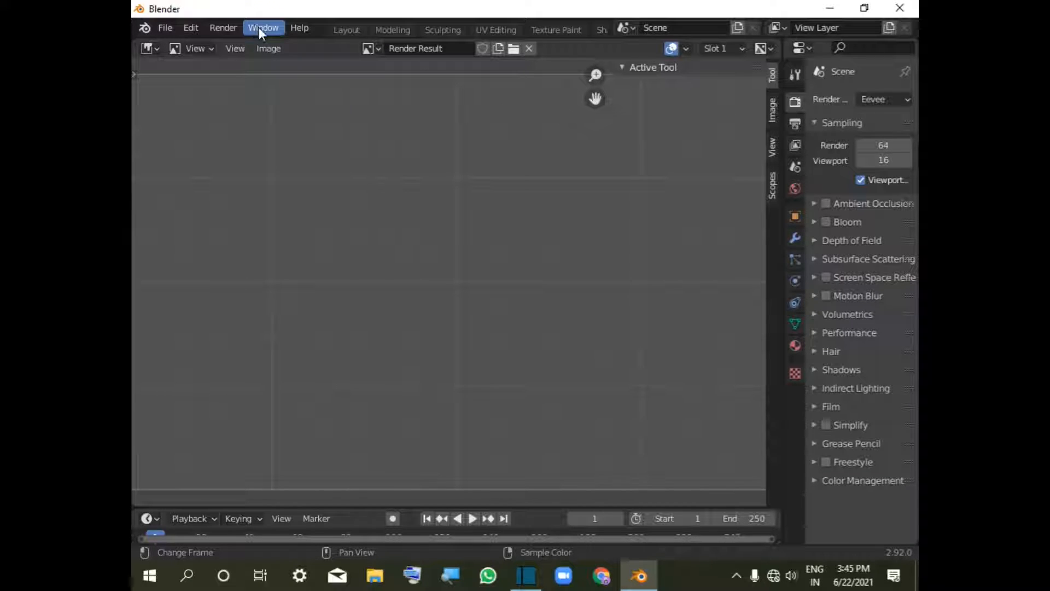
# Advance through the Compositing and Scripting workspaces to the Layout workspace with the Next Workspace command
pyautogui.click(258, 27)
pyautogui.click(308, 106)
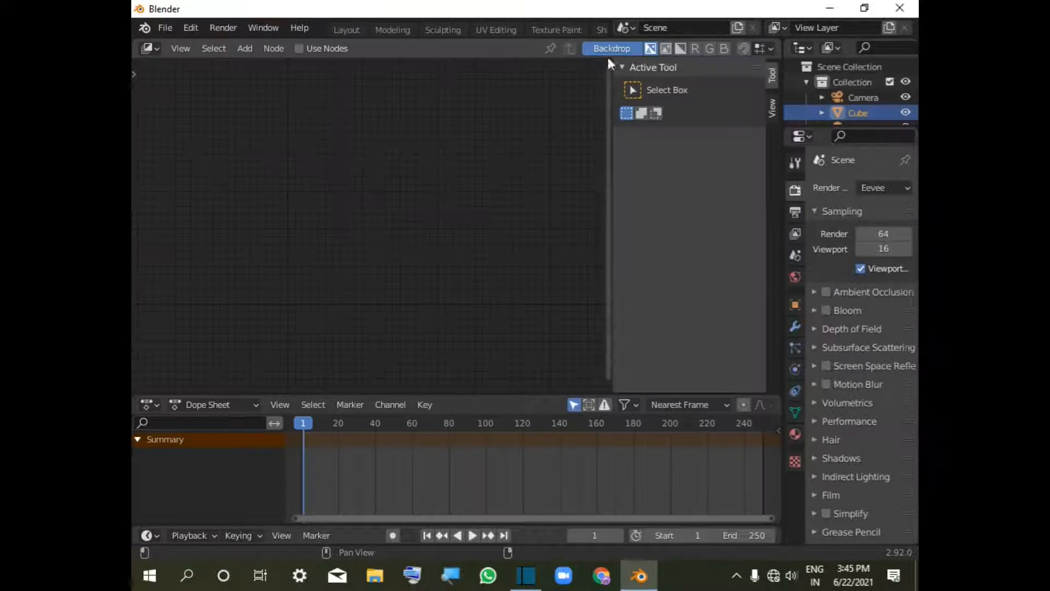
pyautogui.click(262, 27)
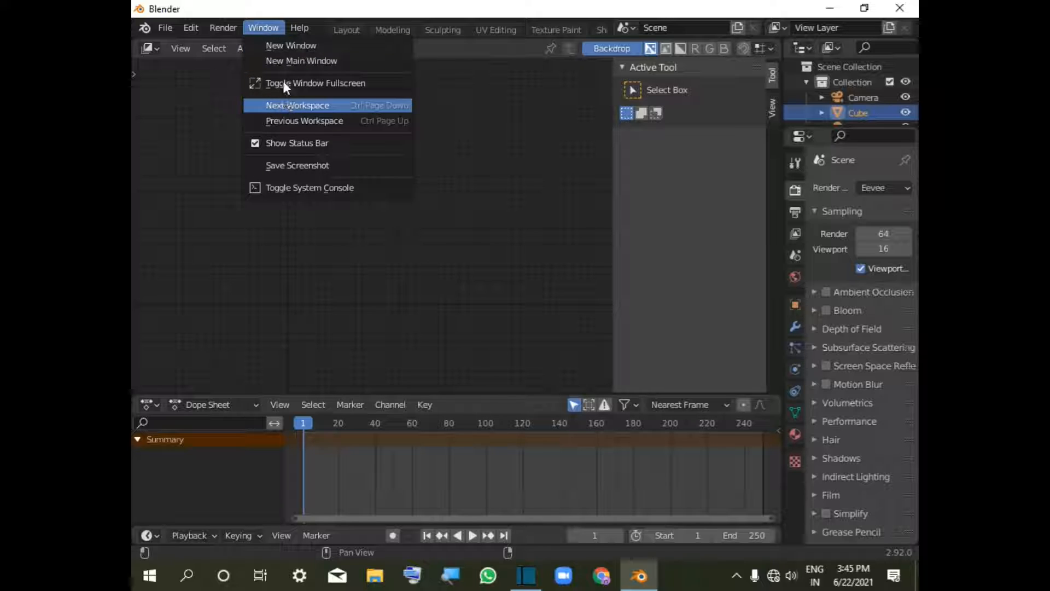
pyautogui.click(296, 105)
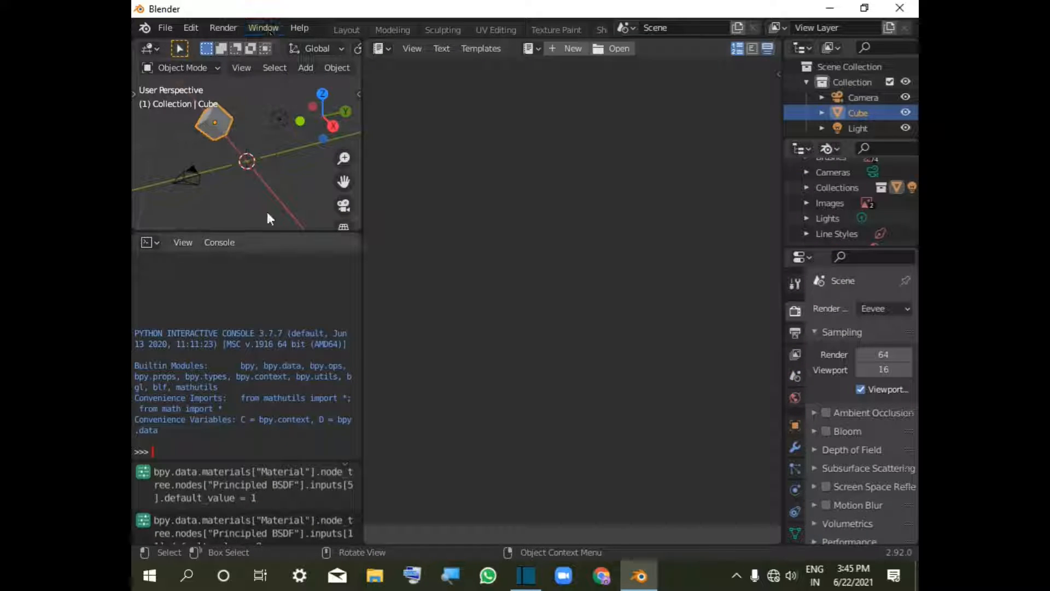
pyautogui.click(250, 25)
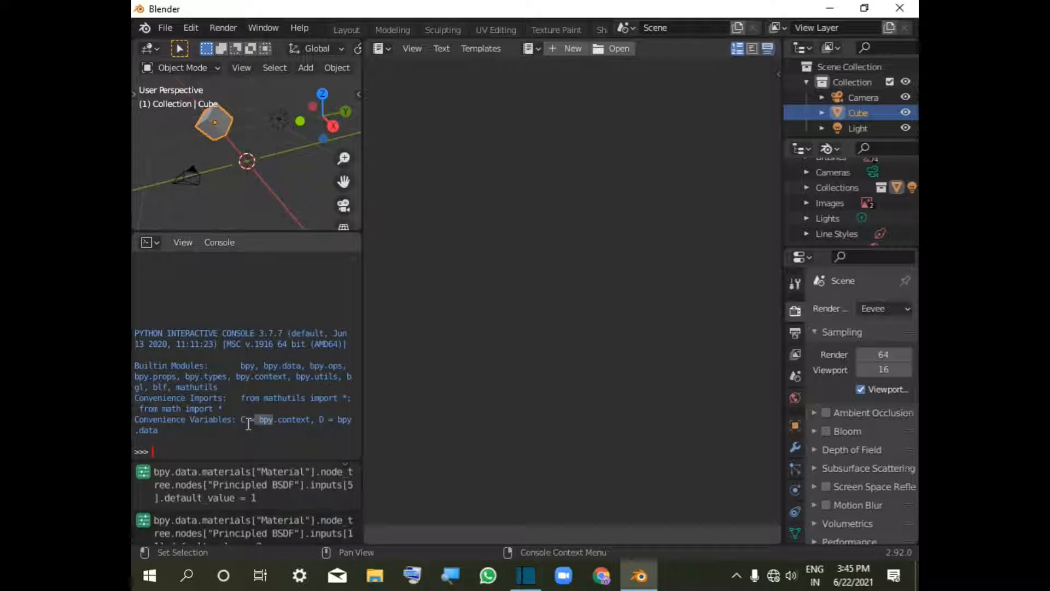
pyautogui.click(265, 27)
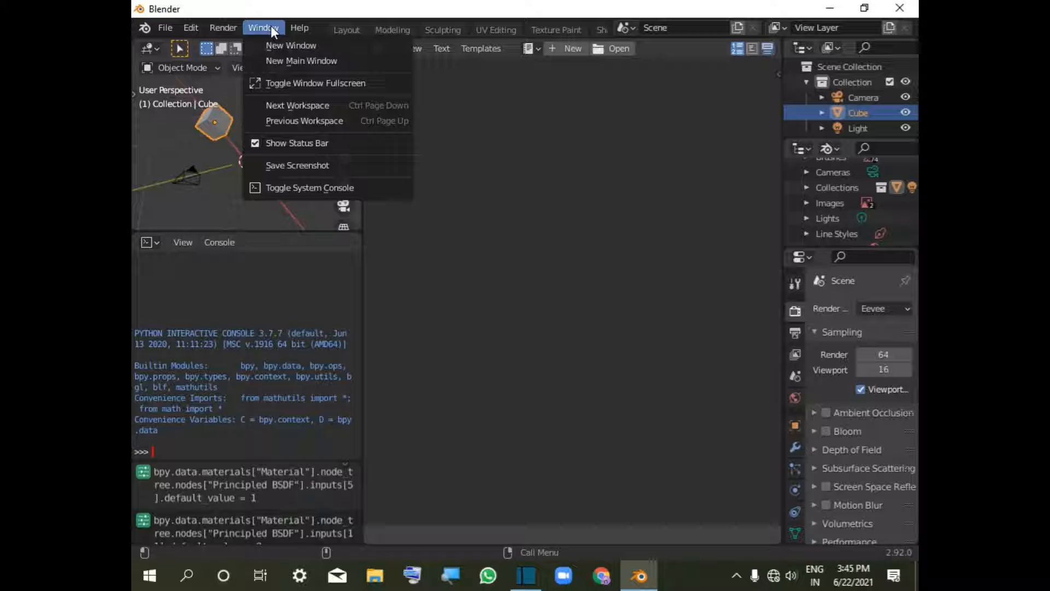
pyautogui.click(273, 106)
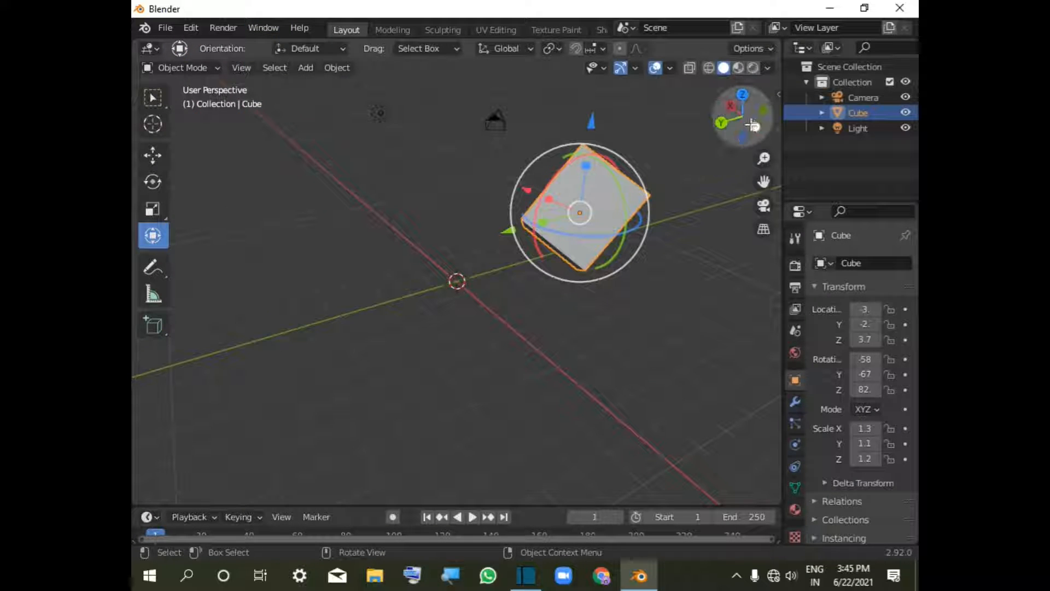
# Deselect the cube, and hide the viewport overlays and show them again
pyautogui.moveTo(743, 117); pyautogui.dragTo(549, 263)
pyautogui.click(625, 181)
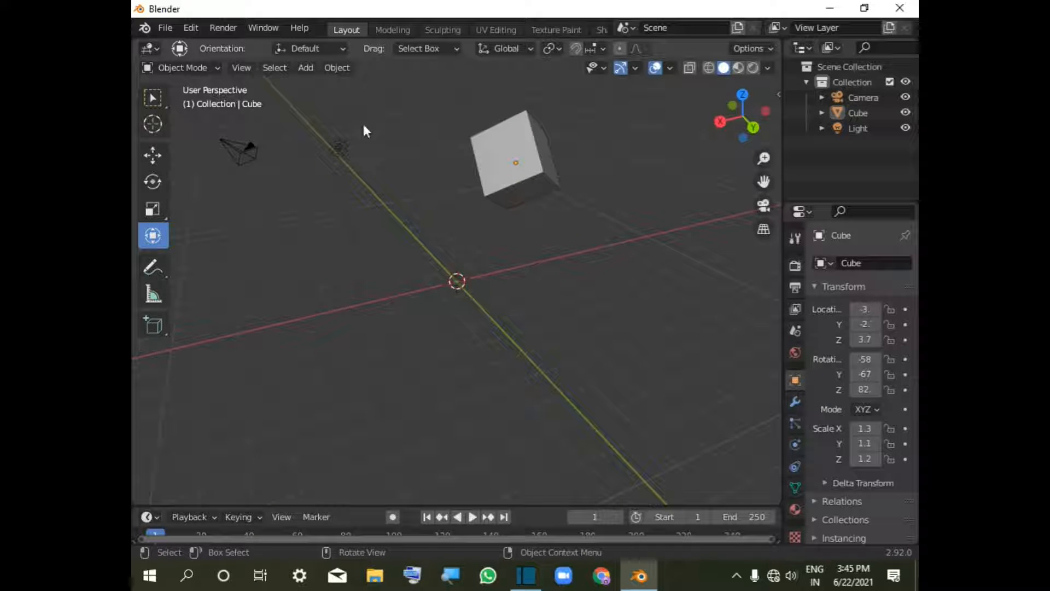
pyautogui.click(655, 67)
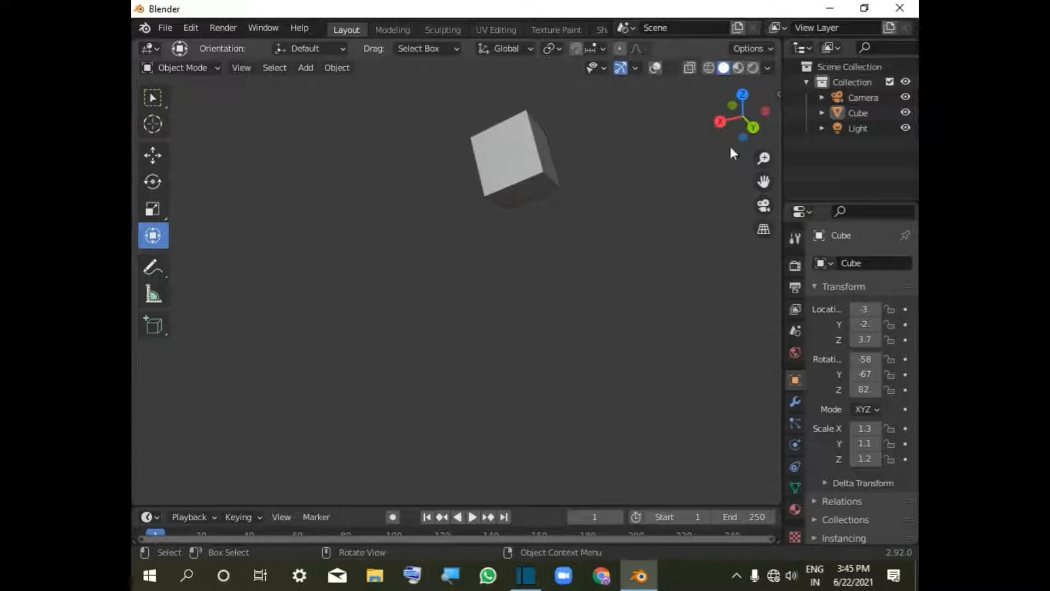
pyautogui.moveTo(738, 124); pyautogui.dragTo(621, 108)
pyautogui.click(658, 68)
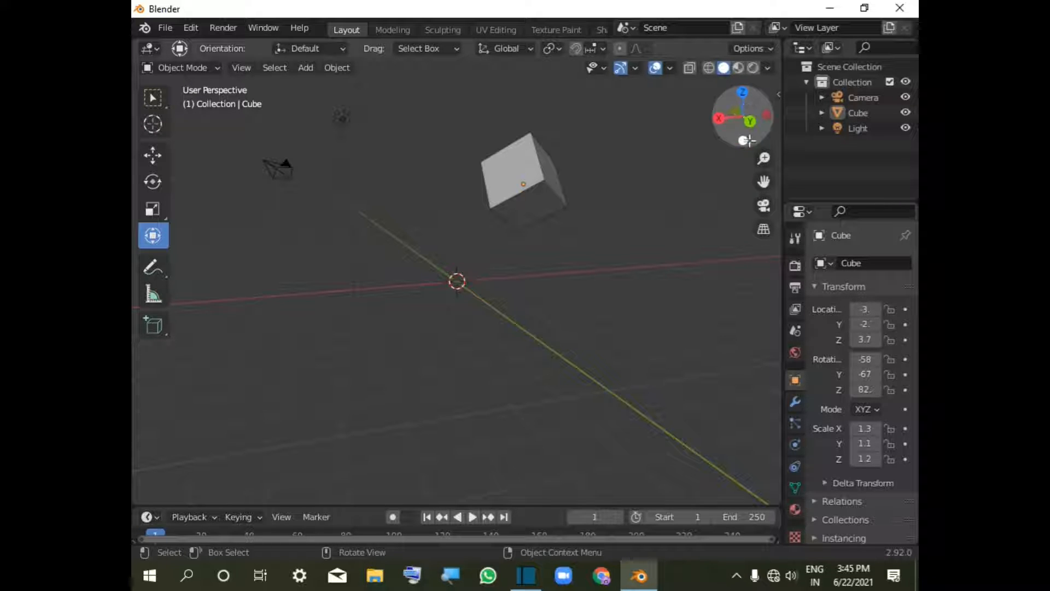
# View the cube from several angles and through the scene camera, and hide and restore the viewport gizmos
pyautogui.moveTo(745, 137); pyautogui.dragTo(802, 155)
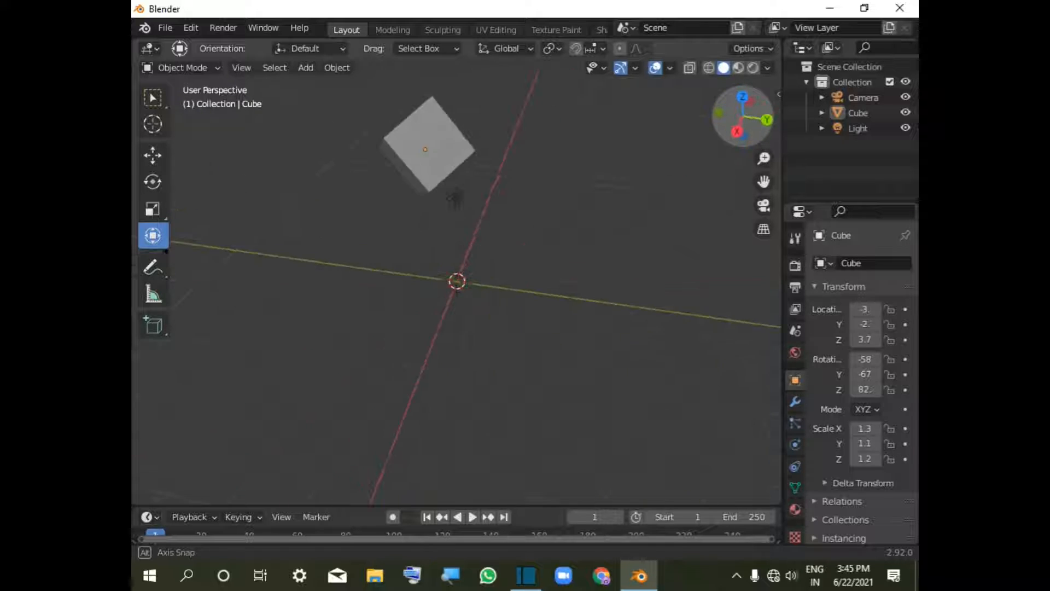
pyautogui.moveTo(797, 256); pyautogui.dragTo(786, 213)
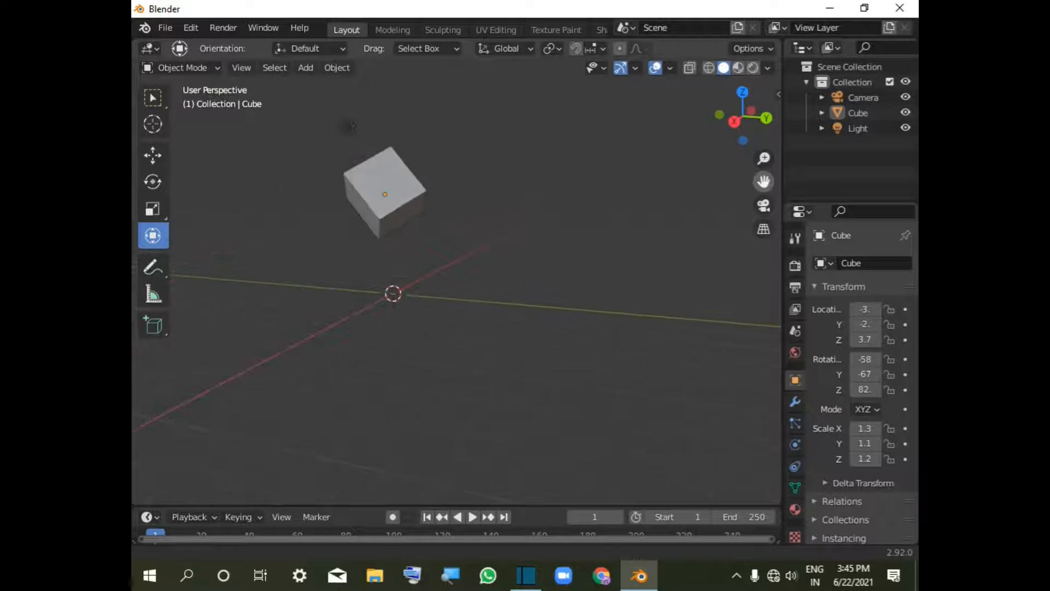
pyautogui.click(763, 205)
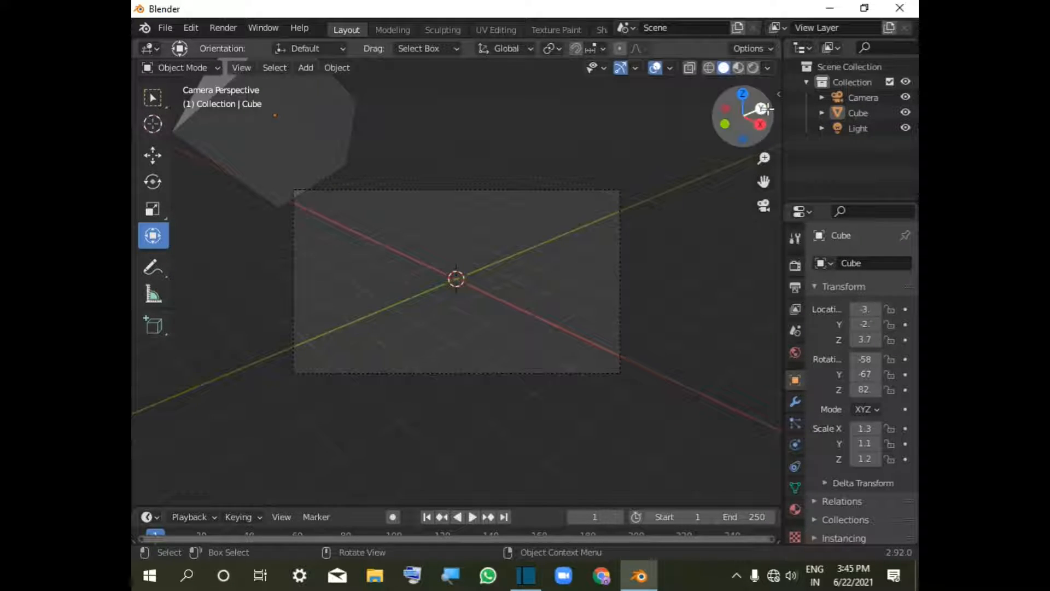
pyautogui.moveTo(744, 115); pyautogui.dragTo(733, 119)
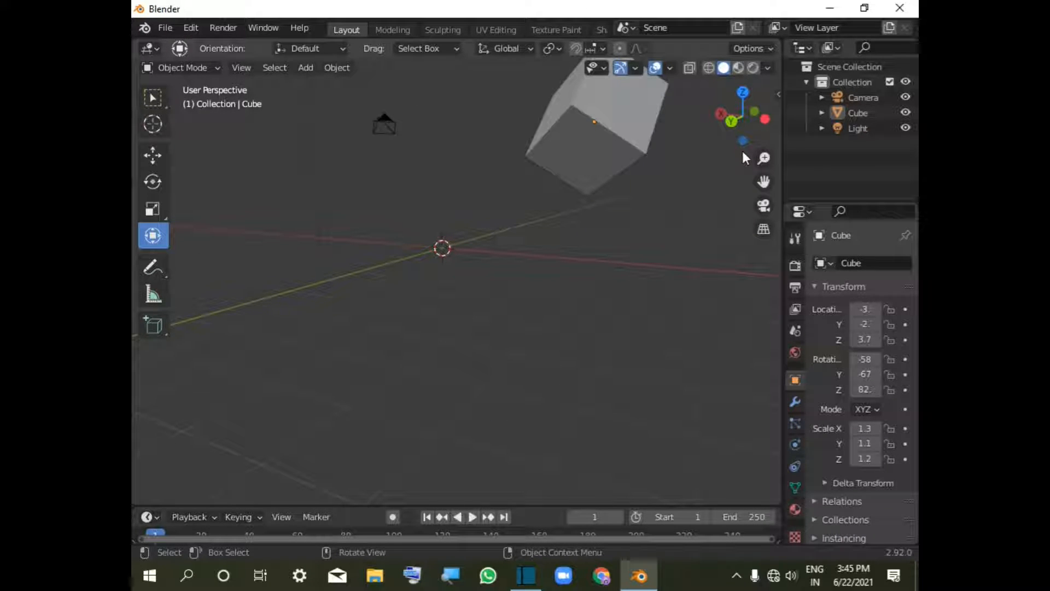
pyautogui.click(617, 69)
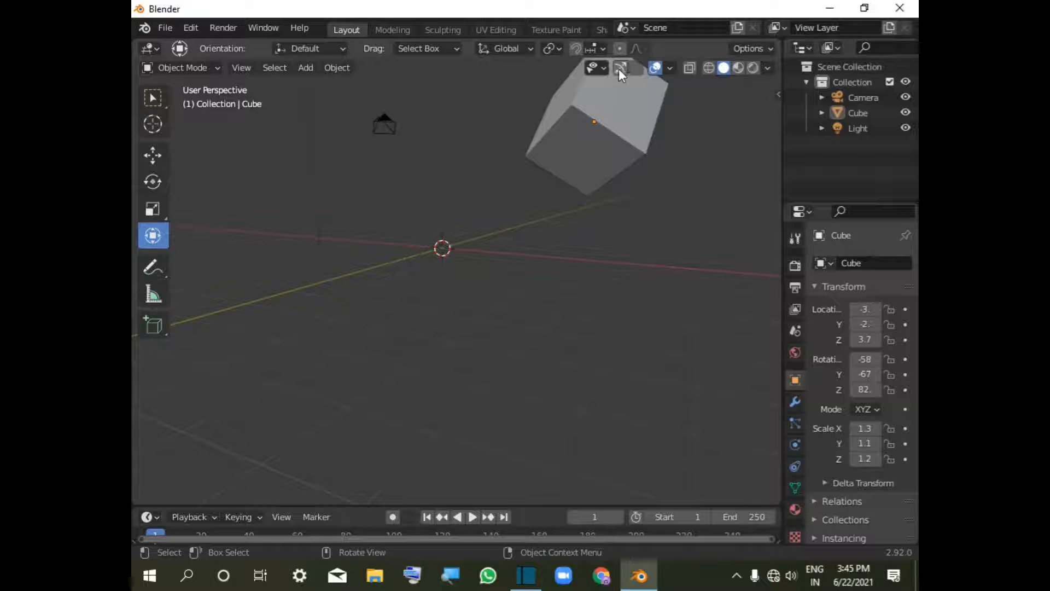
pyautogui.click(619, 68)
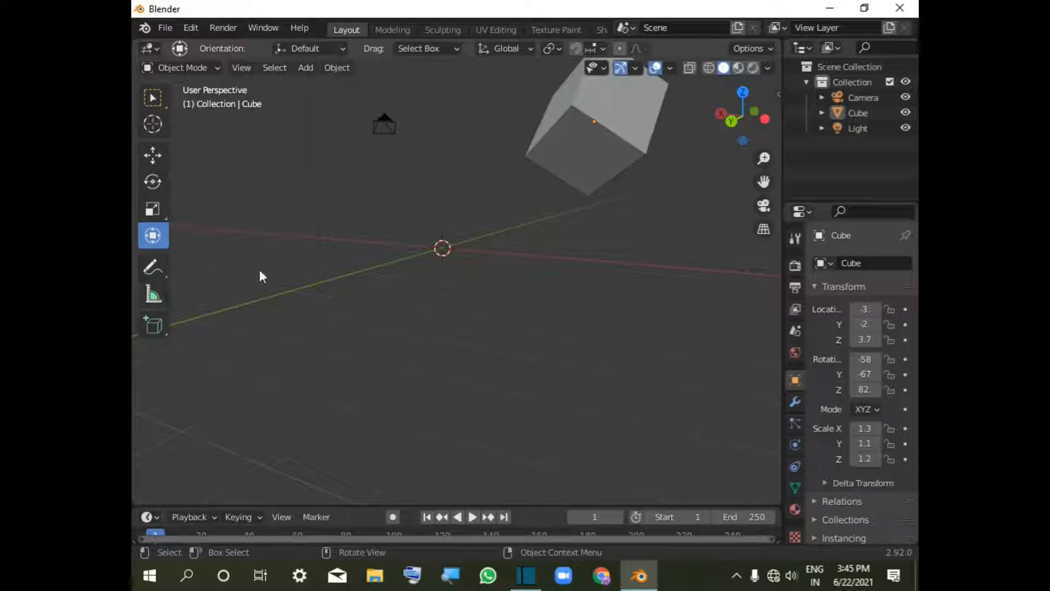
# Measure from the cube's edge to a point in open space, adjust the ruler's far end, and inspect it from several angles
pyautogui.moveTo(729, 125); pyautogui.dragTo(260, 140)
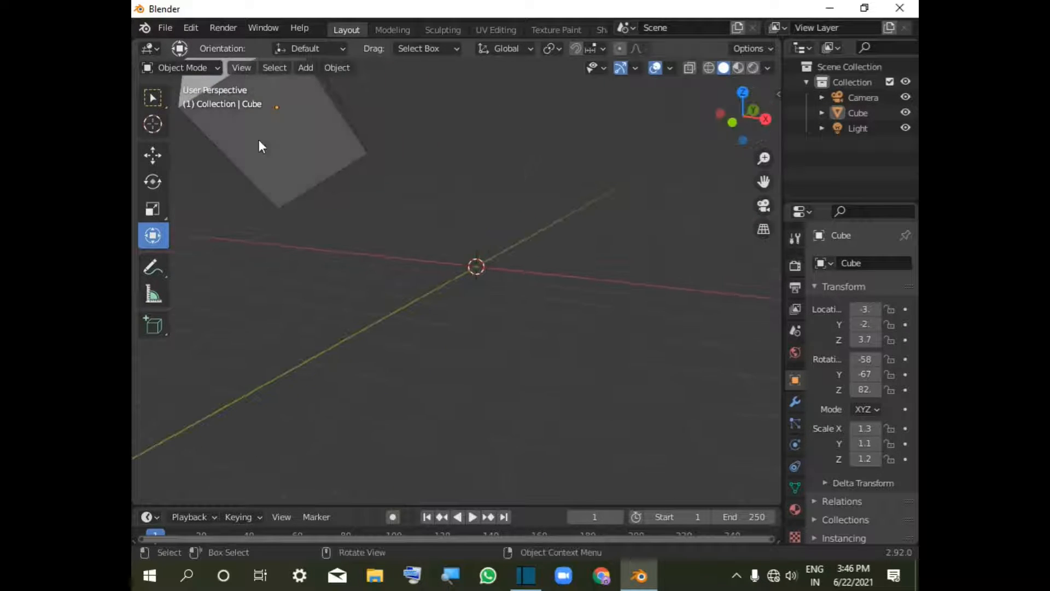
pyautogui.click(153, 302)
pyautogui.moveTo(341, 117); pyautogui.dragTo(665, 172)
pyautogui.moveTo(742, 139); pyautogui.dragTo(468, 131)
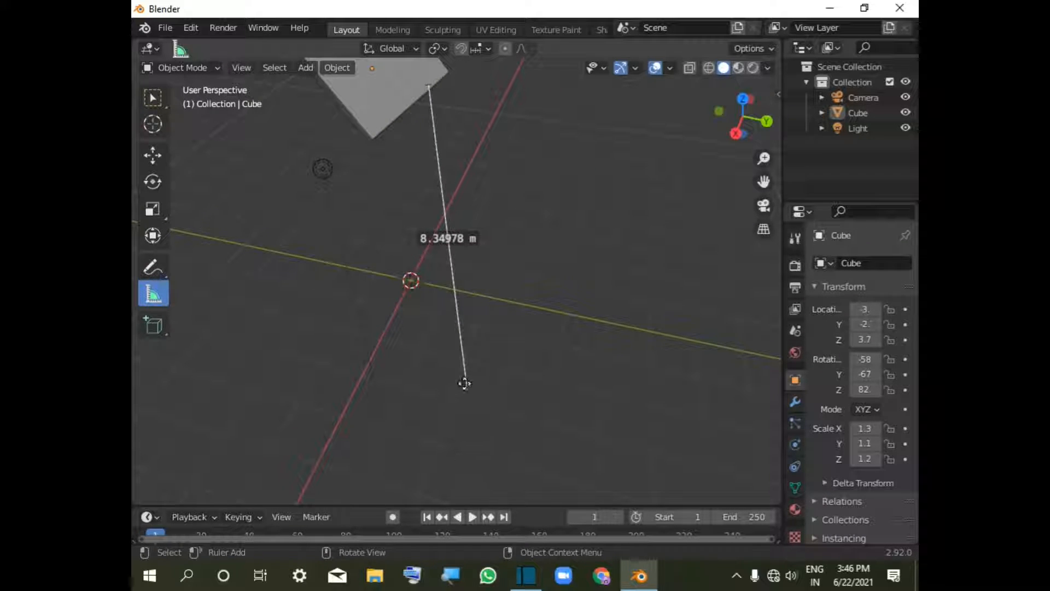
pyautogui.moveTo(468, 390); pyautogui.dragTo(369, 366)
pyautogui.moveTo(743, 118); pyautogui.dragTo(672, 155)
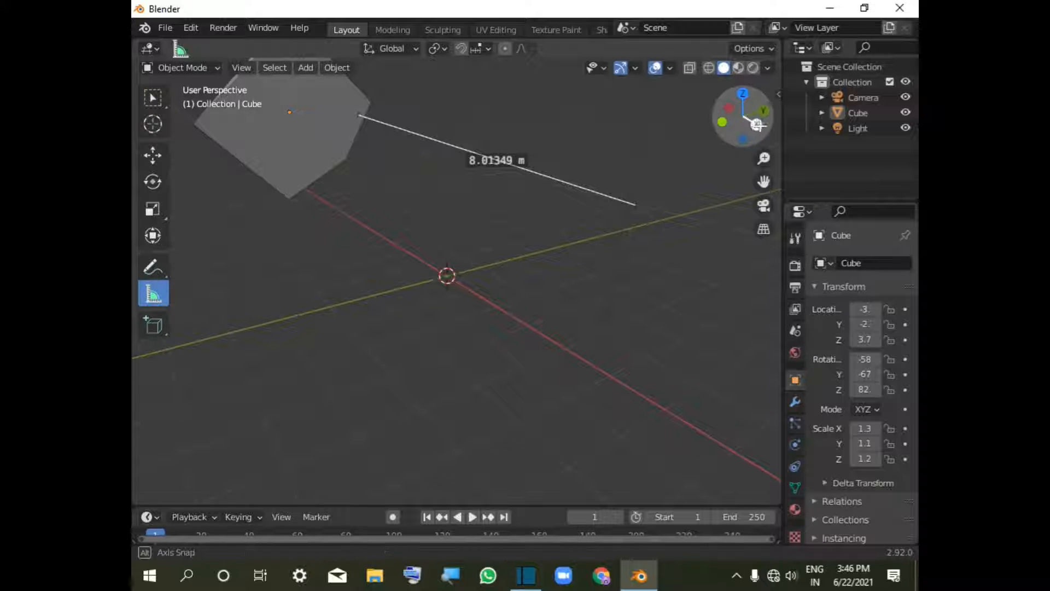
pyautogui.moveTo(744, 115); pyautogui.dragTo(732, 103)
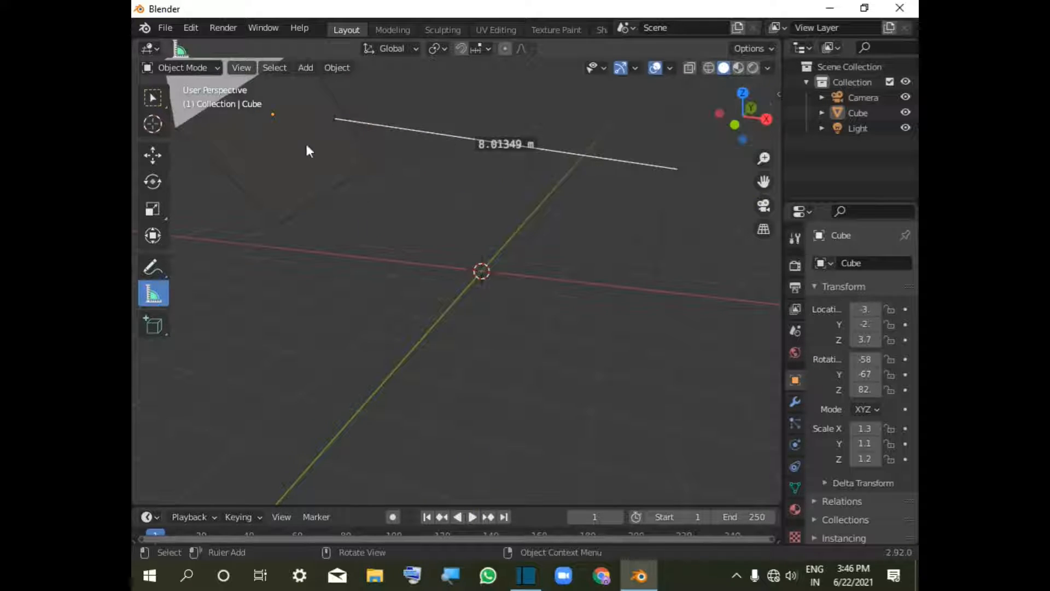
# Add a tall, narrow box on the ground near the origin with the Add Cube tool, drawing its base and height
pyautogui.click(148, 327)
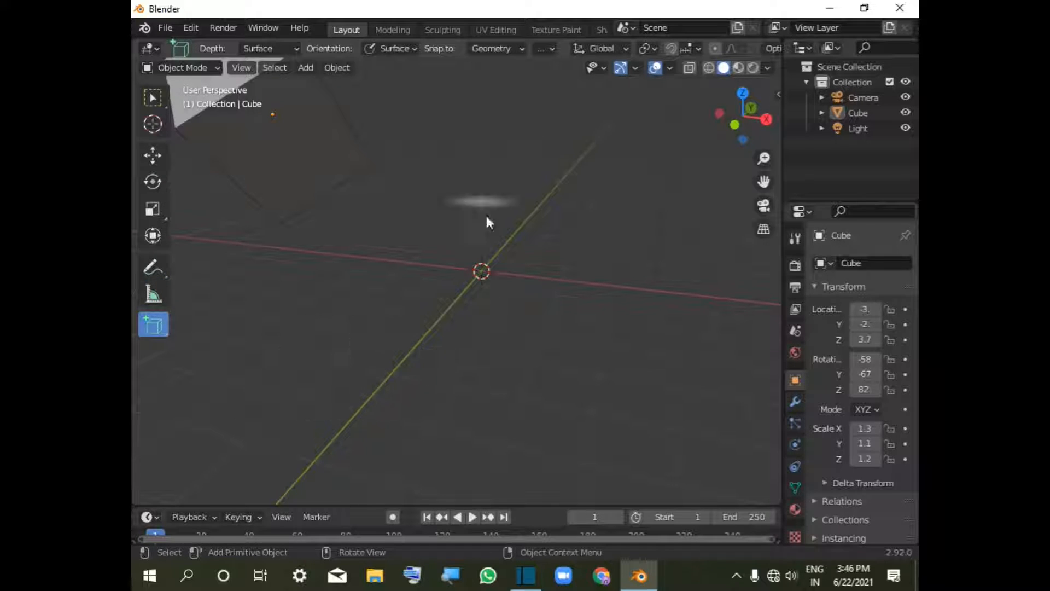
pyautogui.click(306, 67)
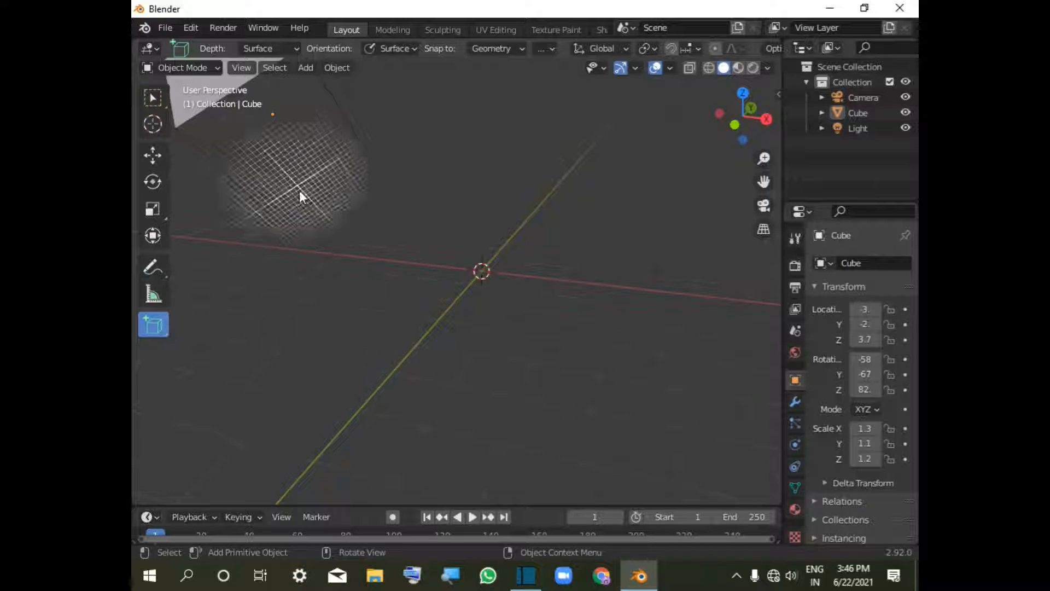
pyautogui.moveTo(744, 116); pyautogui.dragTo(704, 134)
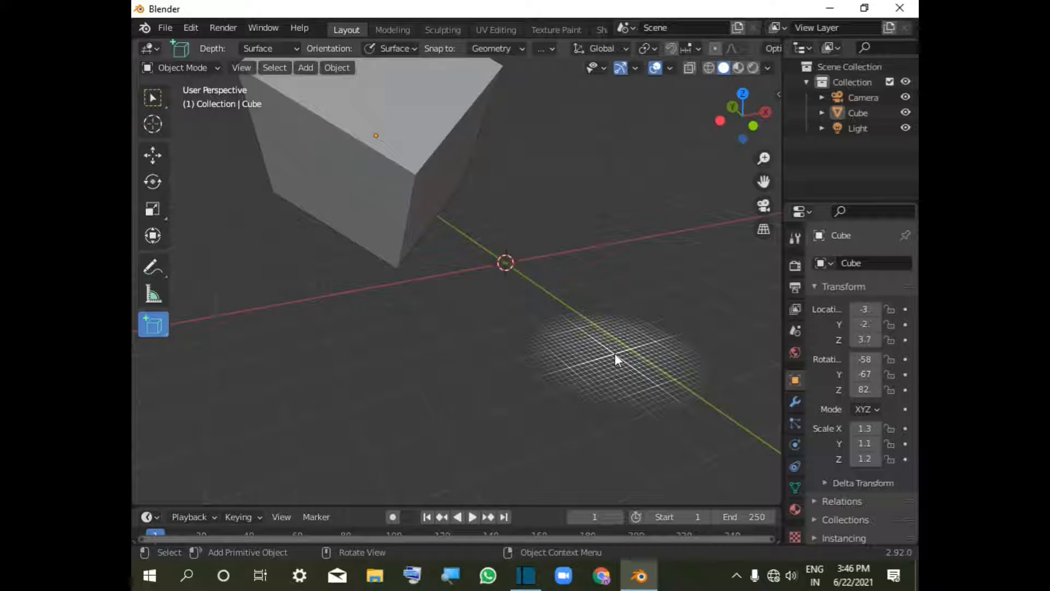
pyautogui.moveTo(614, 354); pyautogui.dragTo(595, 358)
pyautogui.moveTo(503, 368); pyautogui.dragTo(695, 265)
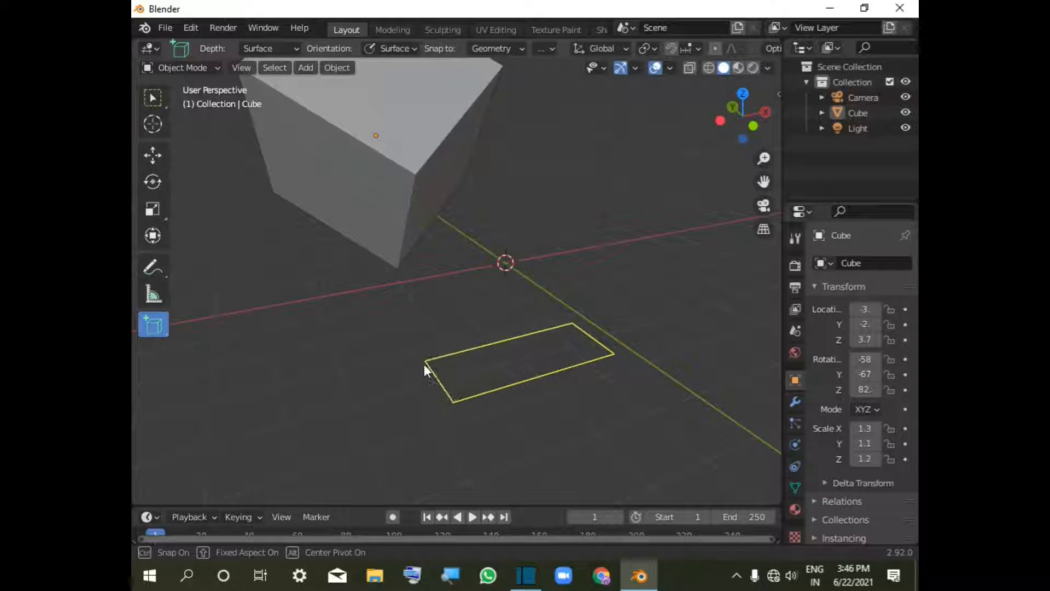
pyautogui.moveTo(424, 365)
pyautogui.mouseDown()
pyautogui.moveTo(395, 397)
pyautogui.moveTo(444, 370)
pyautogui.mouseUp()
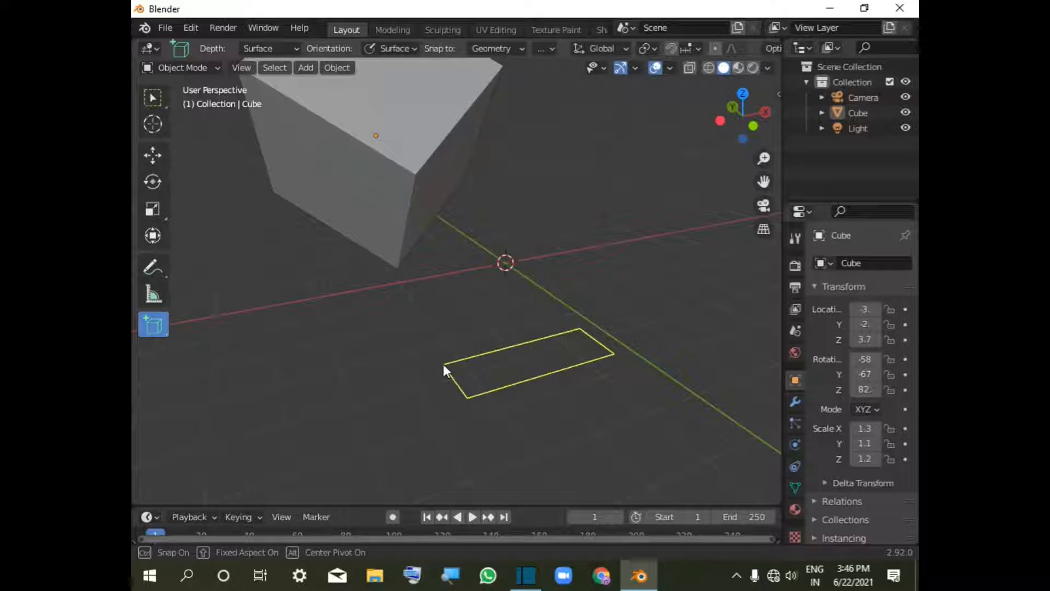
pyautogui.moveTo(444, 363); pyautogui.dragTo(443, 363)
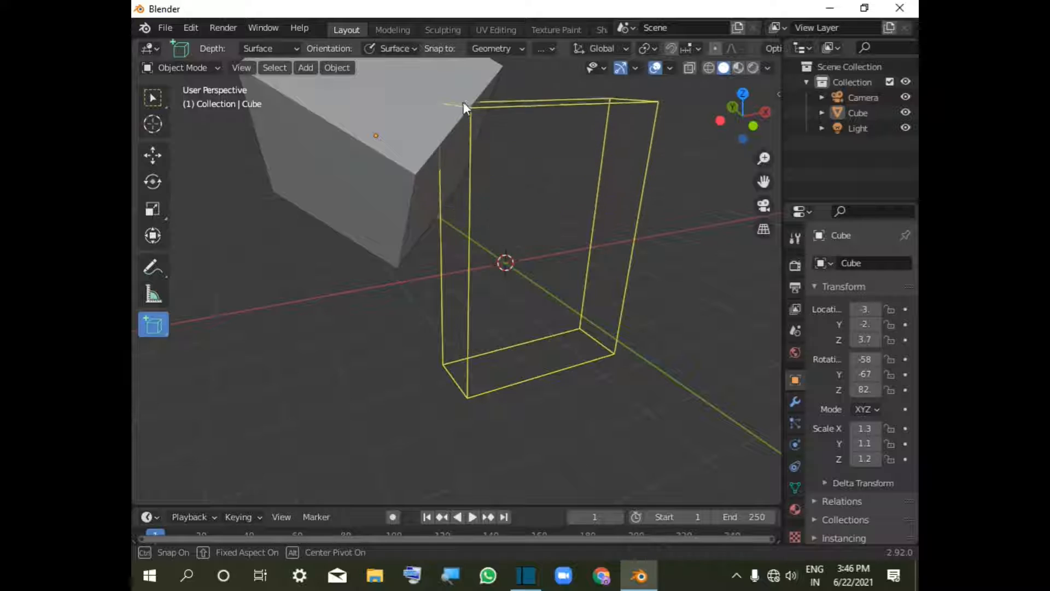
pyautogui.click(434, 49)
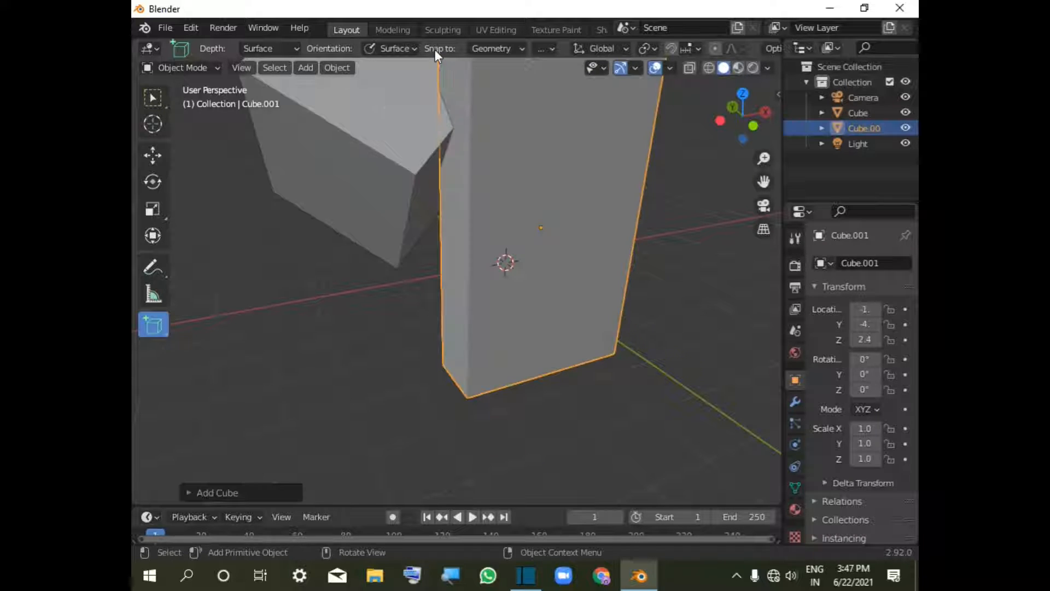
# Add a second box starting on the original cube's dark underside, aligned to that face and extending up through the cube
pyautogui.moveTo(743, 115); pyautogui.dragTo(747, 137)
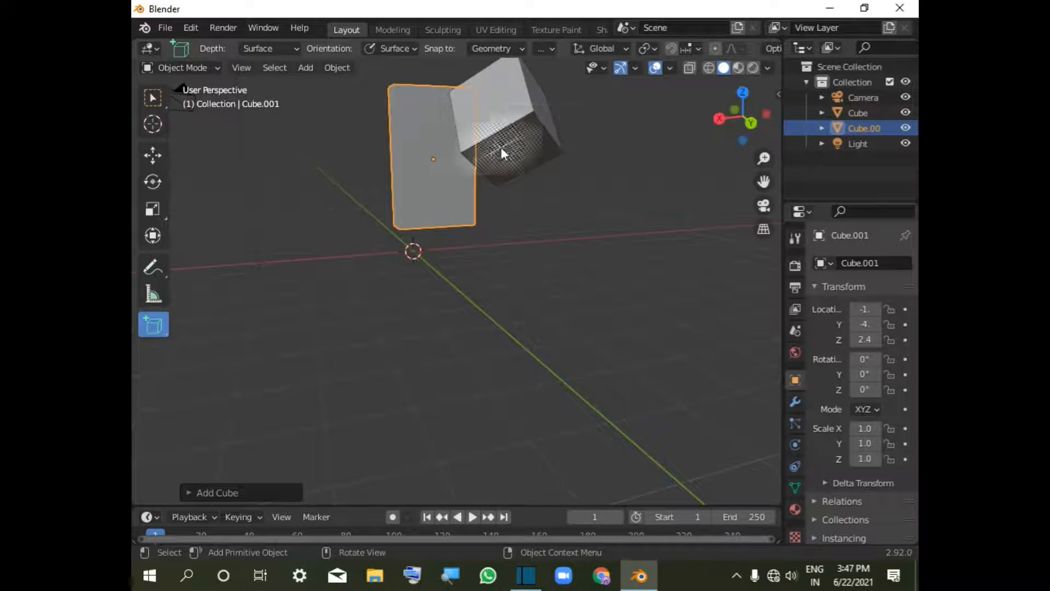
pyautogui.moveTo(514, 149); pyautogui.dragTo(516, 154)
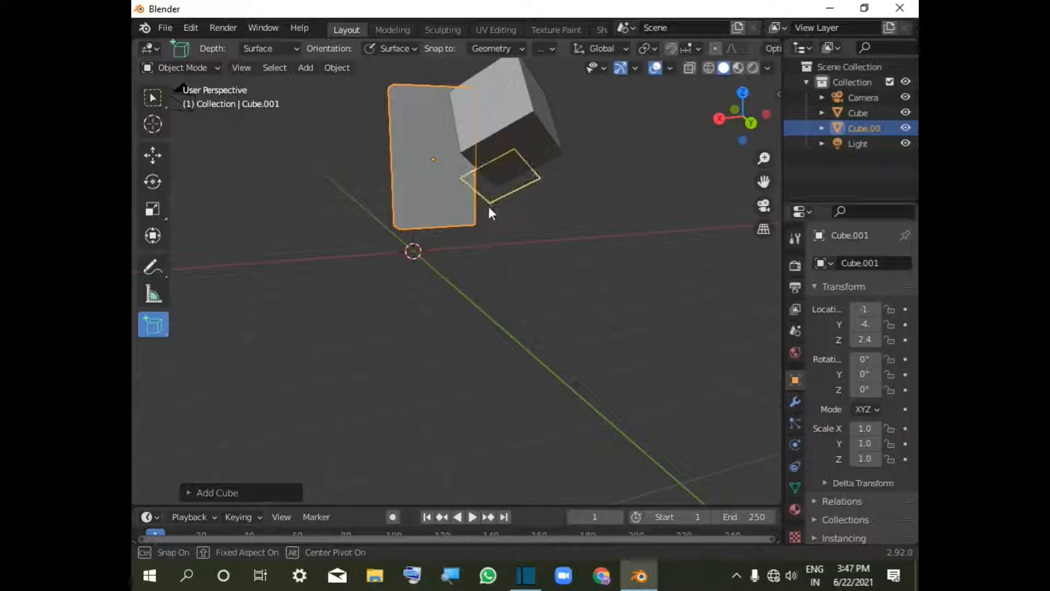
pyautogui.moveTo(483, 218); pyautogui.dragTo(484, 218)
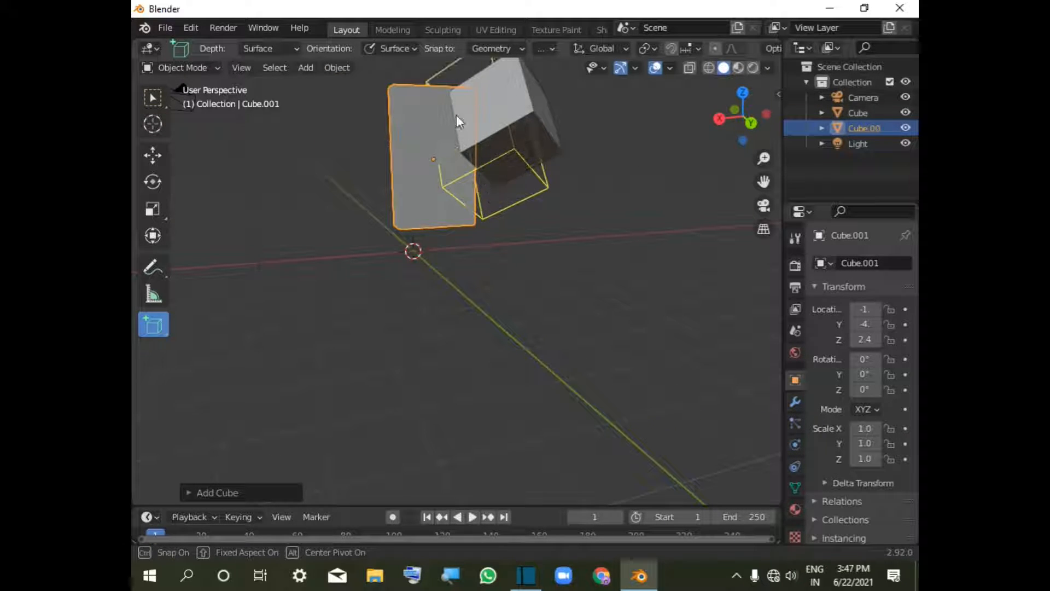
pyautogui.click(447, 77)
# Add a much larger third box starting from the light face of the second added box
pyautogui.moveTo(765, 181); pyautogui.dragTo(818, 318)
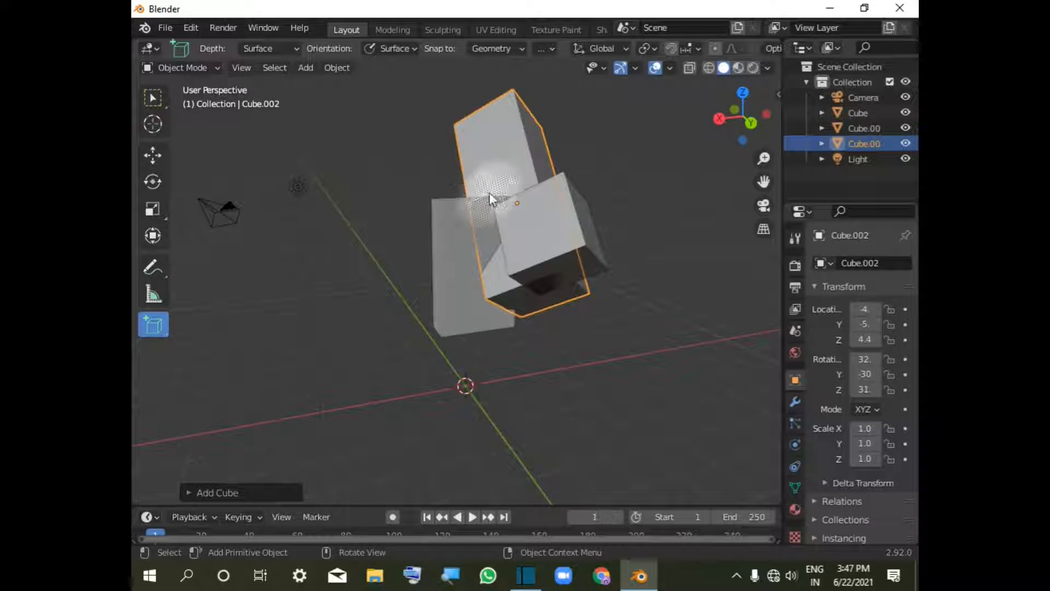
pyautogui.moveTo(493, 192); pyautogui.dragTo(637, 287)
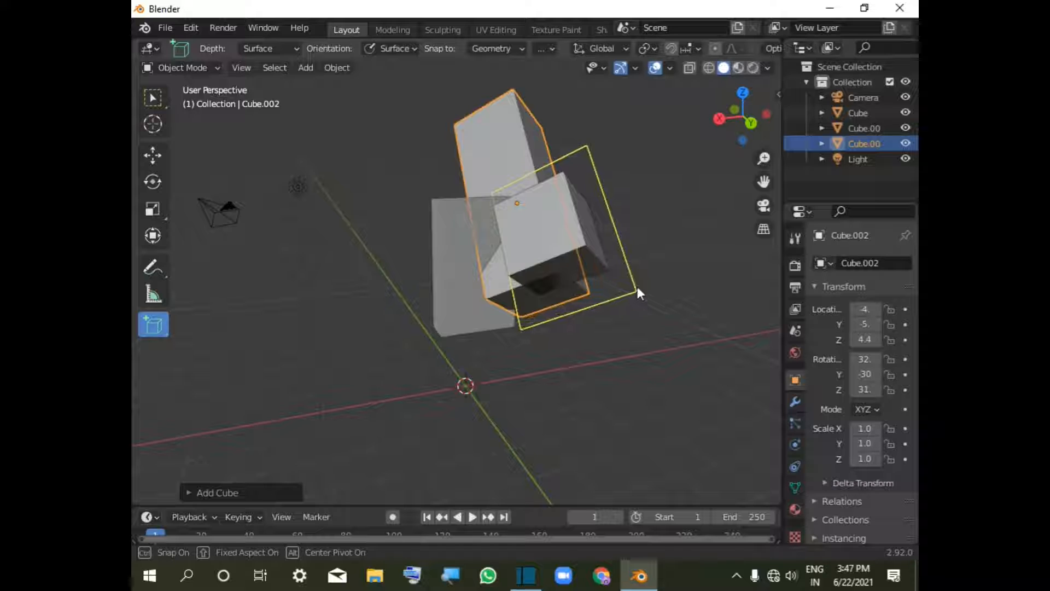
pyautogui.click(496, 196)
# Add a flat, zero-height square on the ground plane beside the origin with the Add Cube tool
pyautogui.moveTo(749, 118); pyautogui.dragTo(712, 88)
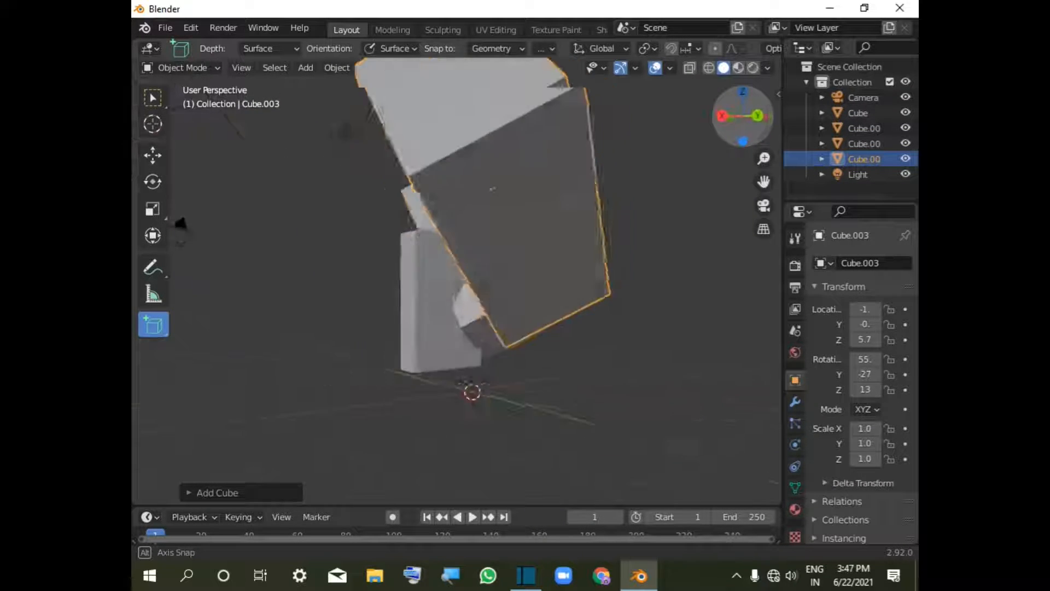
pyautogui.moveTo(529, 312); pyautogui.dragTo(712, 471)
pyautogui.moveTo(539, 388); pyautogui.dragTo(544, 366)
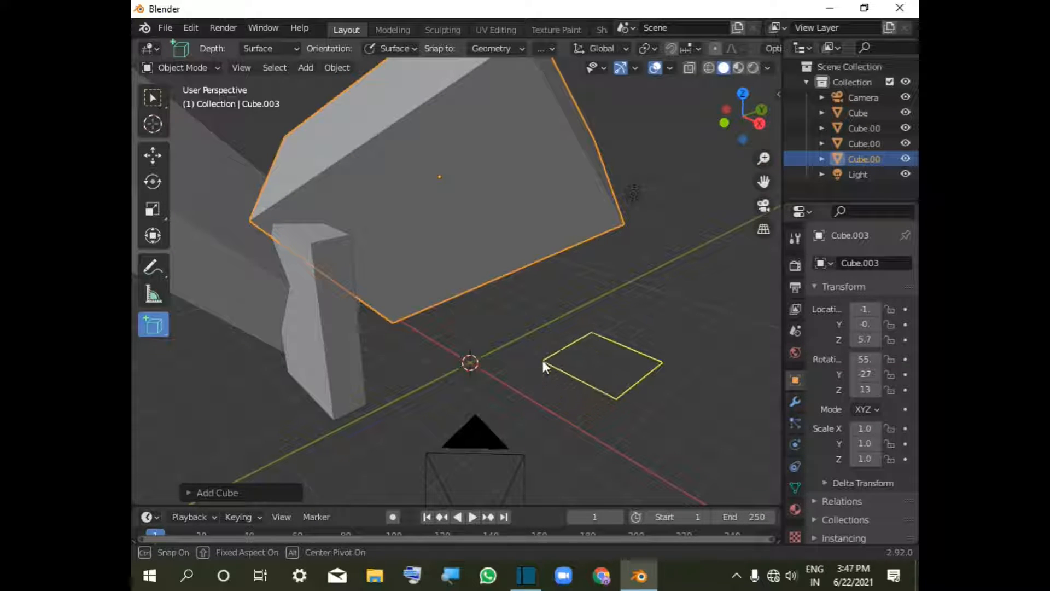
pyautogui.click(543, 360)
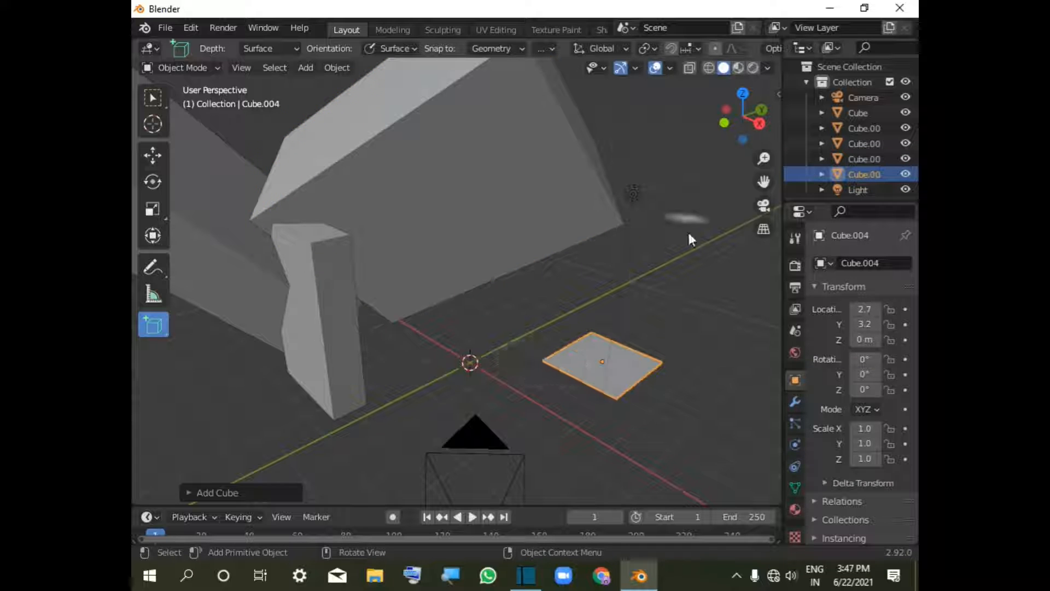
# Select the largest added box with the Select Box tool and switch it to Edit Mode
pyautogui.moveTo(742, 133); pyautogui.dragTo(153, 98)
pyautogui.moveTo(769, 145); pyautogui.dragTo(134, 141)
pyautogui.click(621, 175)
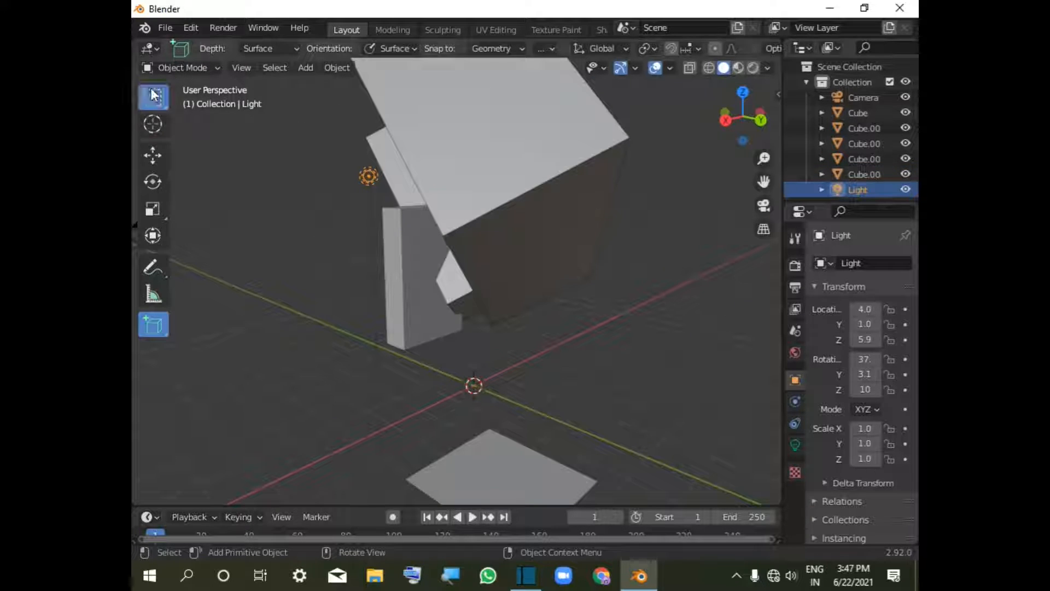
pyautogui.click(154, 95)
pyautogui.click(425, 148)
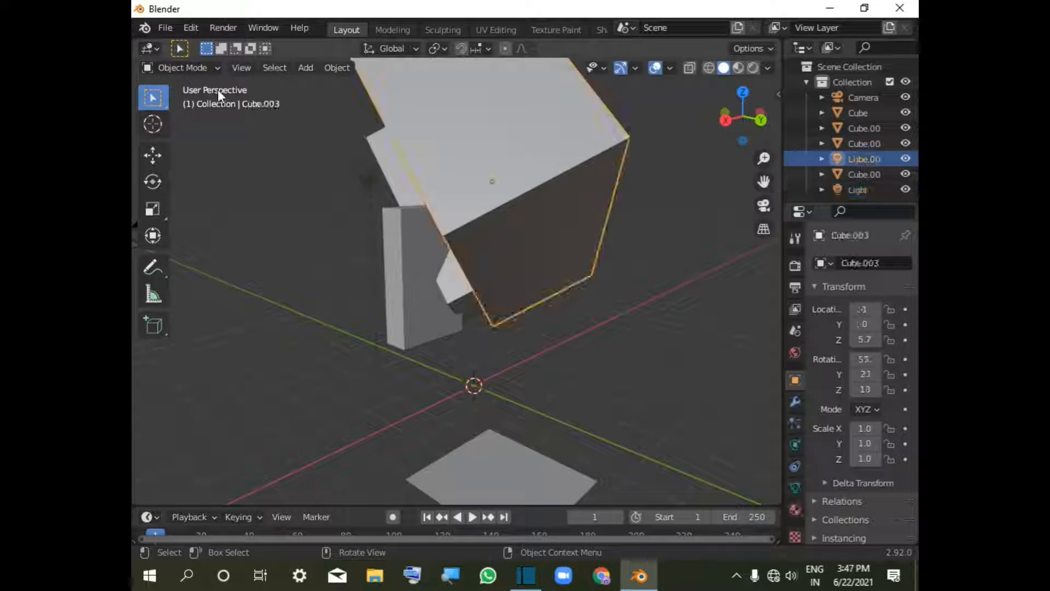
pyautogui.click(194, 68)
pyautogui.click(186, 102)
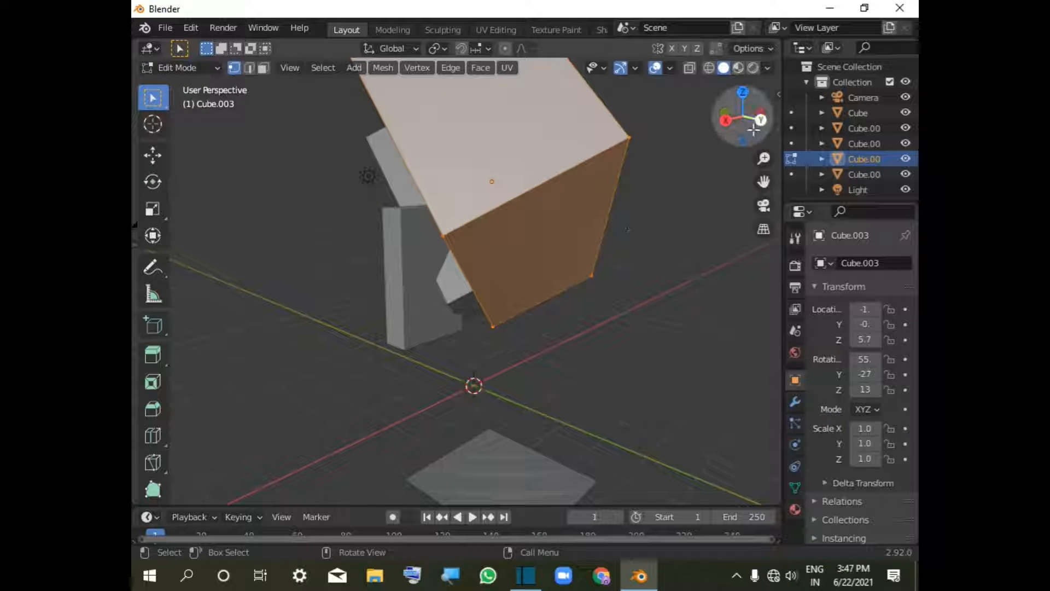
# Extrude the whole selected box upward with Extrude Region to form a second block above it
pyautogui.moveTo(743, 112); pyautogui.dragTo(723, 124)
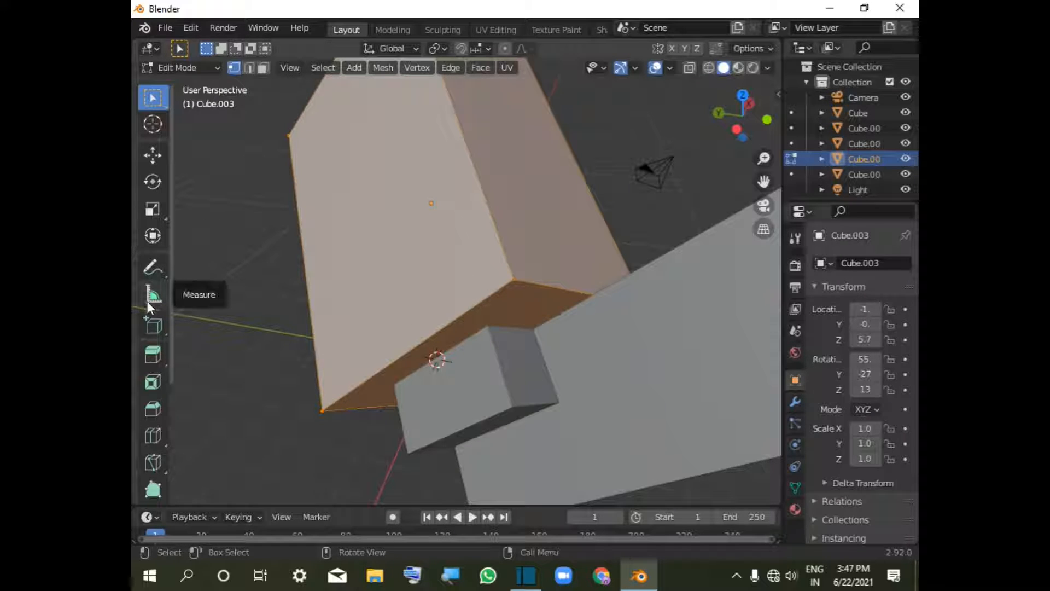
pyautogui.click(163, 358)
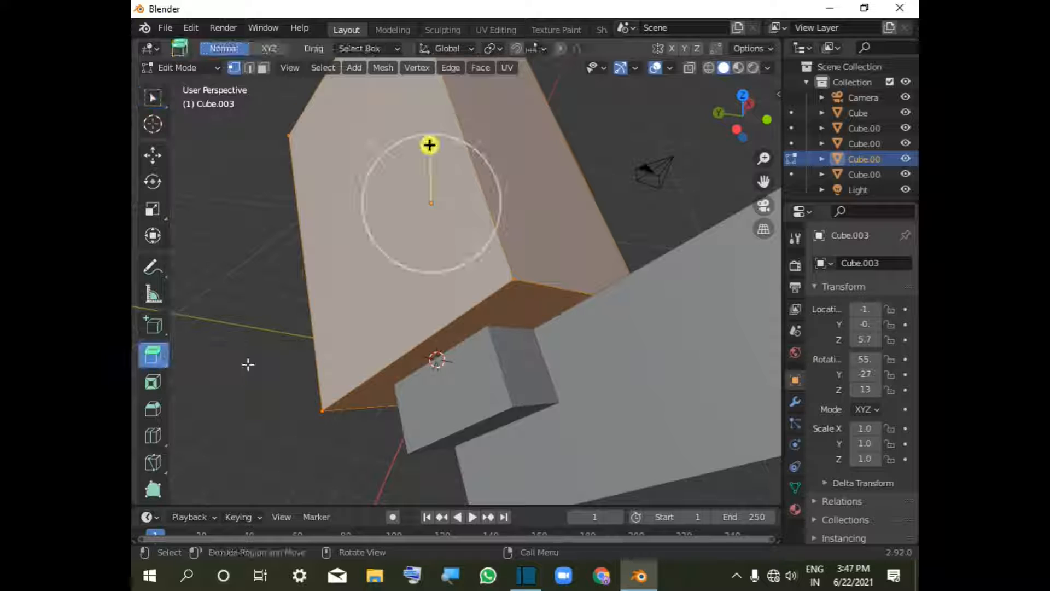
pyautogui.moveTo(430, 146); pyautogui.dragTo(616, 488)
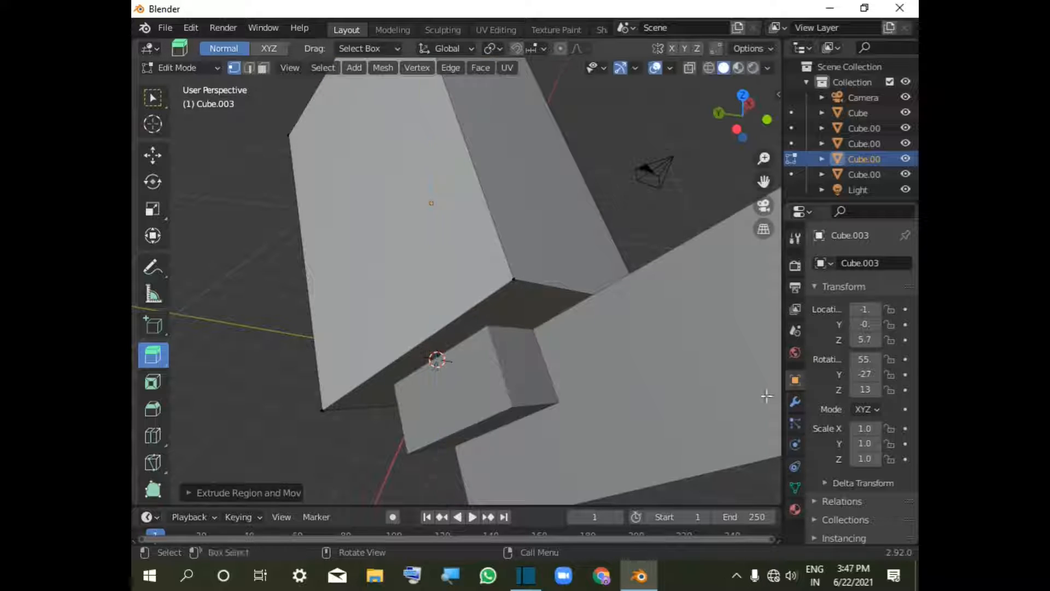
pyautogui.moveTo(760, 140); pyautogui.dragTo(614, 147)
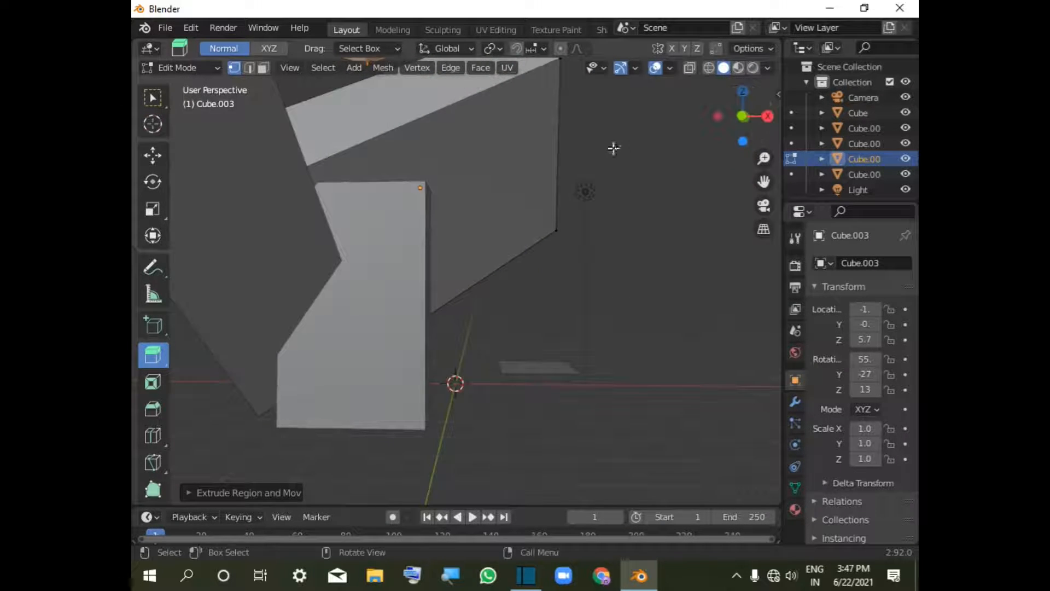
pyautogui.scroll(-6, 580, 213)
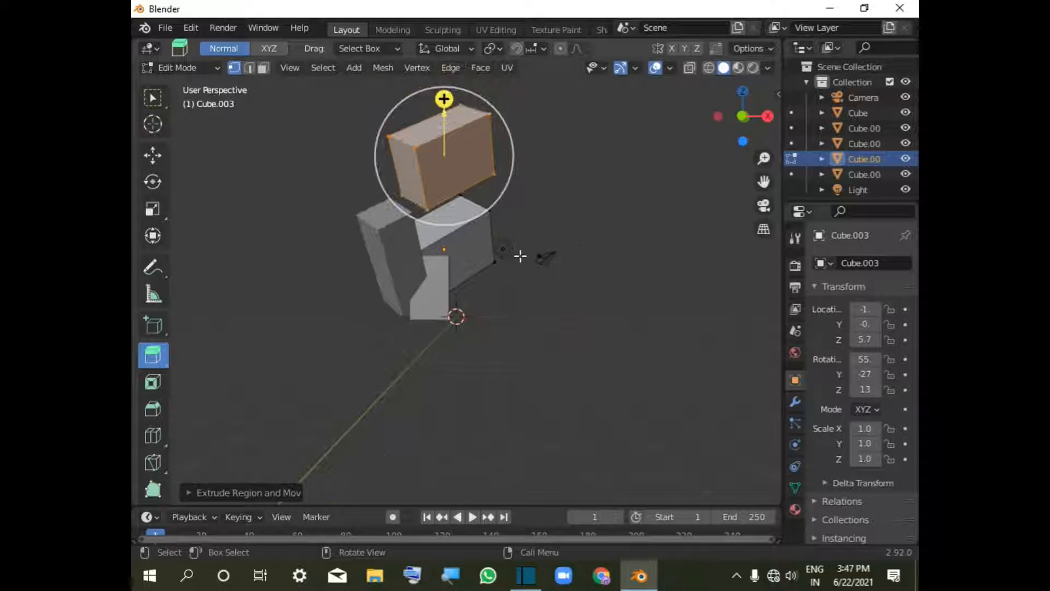
# Apply the Inset Faces tool to the selected upper block
pyautogui.click(153, 382)
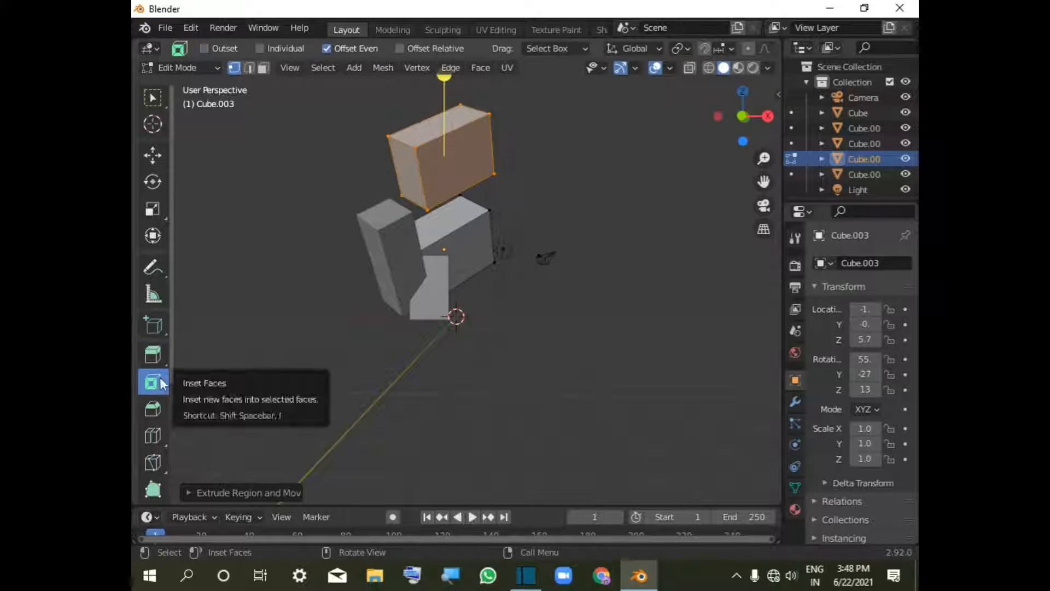
pyautogui.click(467, 475)
pyautogui.click(549, 503)
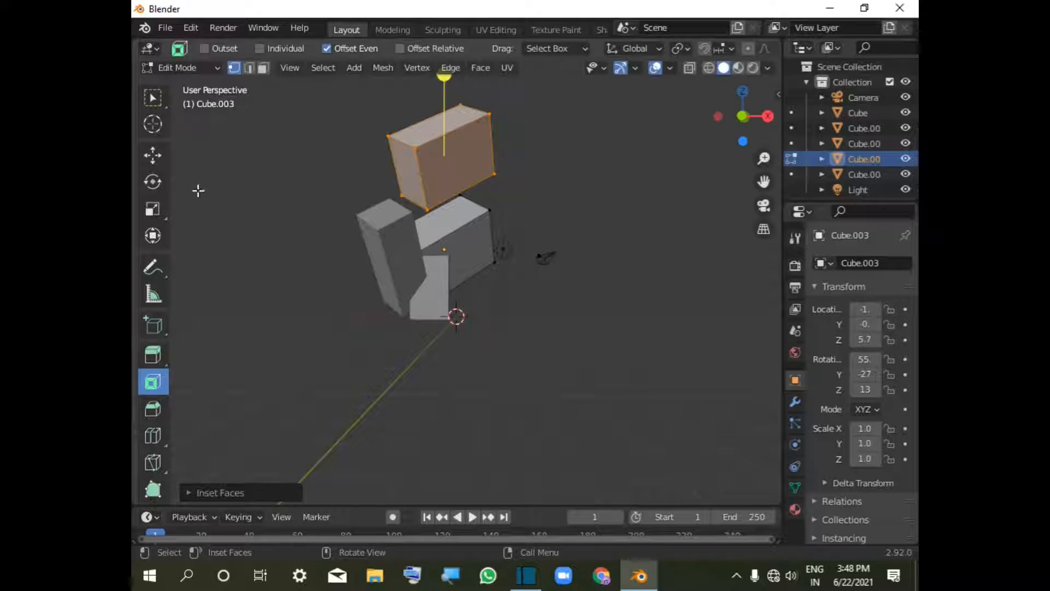
# Add loop cuts in several directions across the upper block, dividing its faces into a grid, and inspect them
pyautogui.click(153, 436)
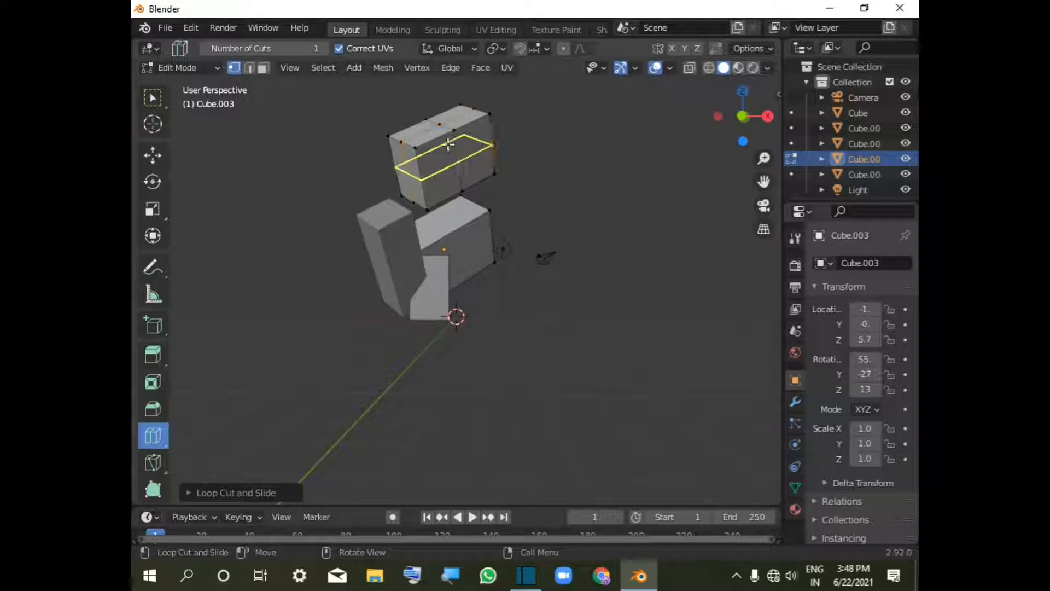
pyautogui.click(472, 114)
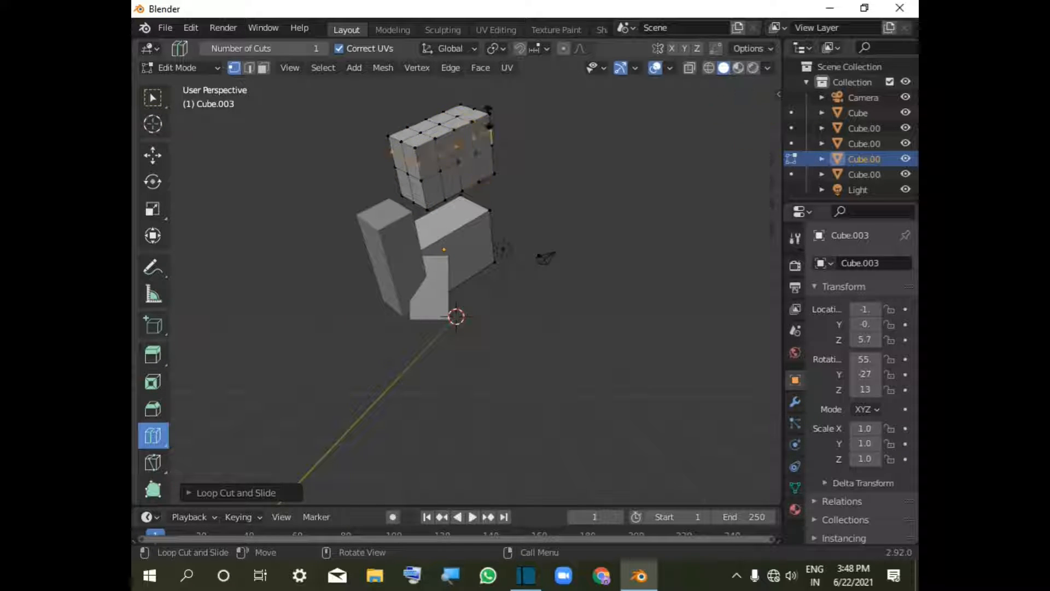
pyautogui.moveTo(744, 146); pyautogui.dragTo(732, 165)
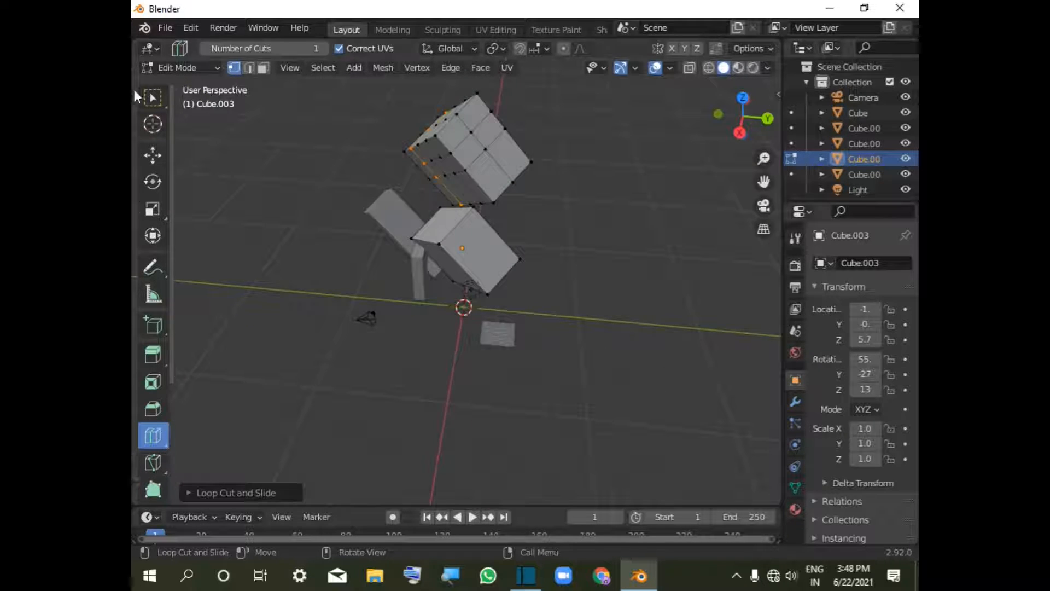
# Return the edited box from Edit Mode to Object Mode
pyautogui.click(201, 64)
pyautogui.click(201, 70)
pyautogui.click(200, 68)
pyautogui.click(186, 82)
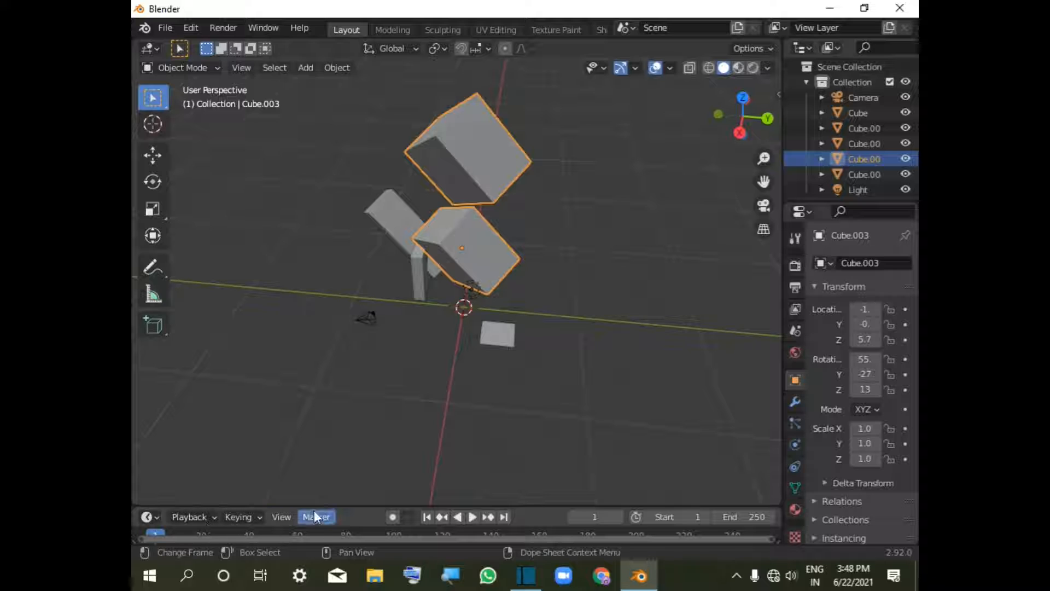
# Enlarge the timeline area and move the playhead to frame 0
pyautogui.moveTo(315, 506); pyautogui.dragTo(336, 441)
pyautogui.moveTo(155, 471)
pyautogui.mouseDown()
pyautogui.moveTo(730, 465)
pyautogui.moveTo(296, 460)
pyautogui.moveTo(141, 477)
pyautogui.moveTo(549, 496)
pyautogui.moveTo(155, 471)
pyautogui.mouseUp()
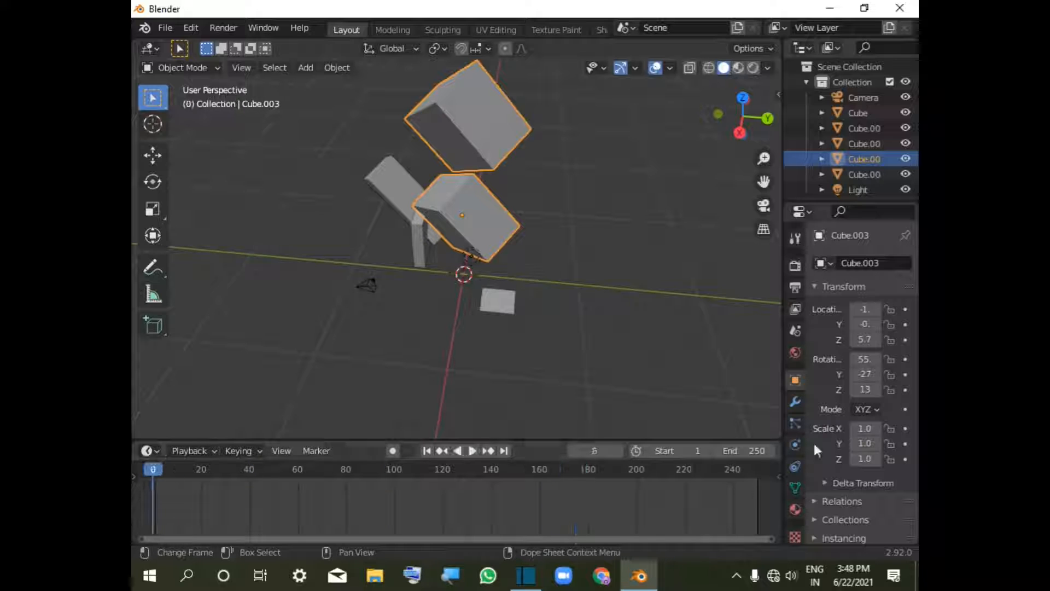
pyautogui.moveTo(733, 123); pyautogui.dragTo(911, 123)
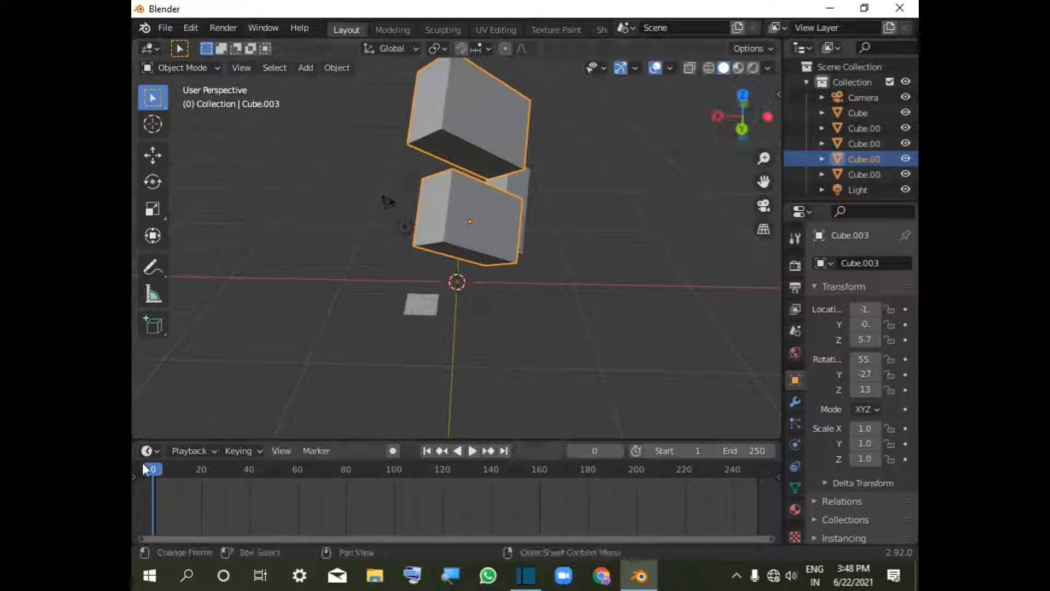
pyautogui.moveTo(204, 474); pyautogui.dragTo(359, 490)
pyautogui.press('Escape')
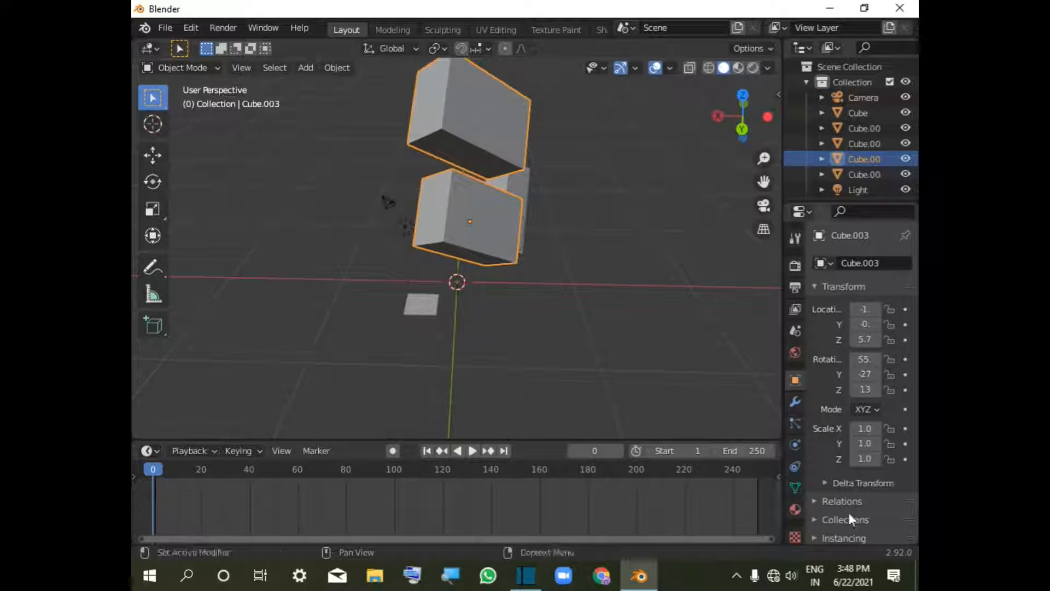
# Create a new material for the selected two-block object and set its base color to bright green
pyautogui.click(797, 508)
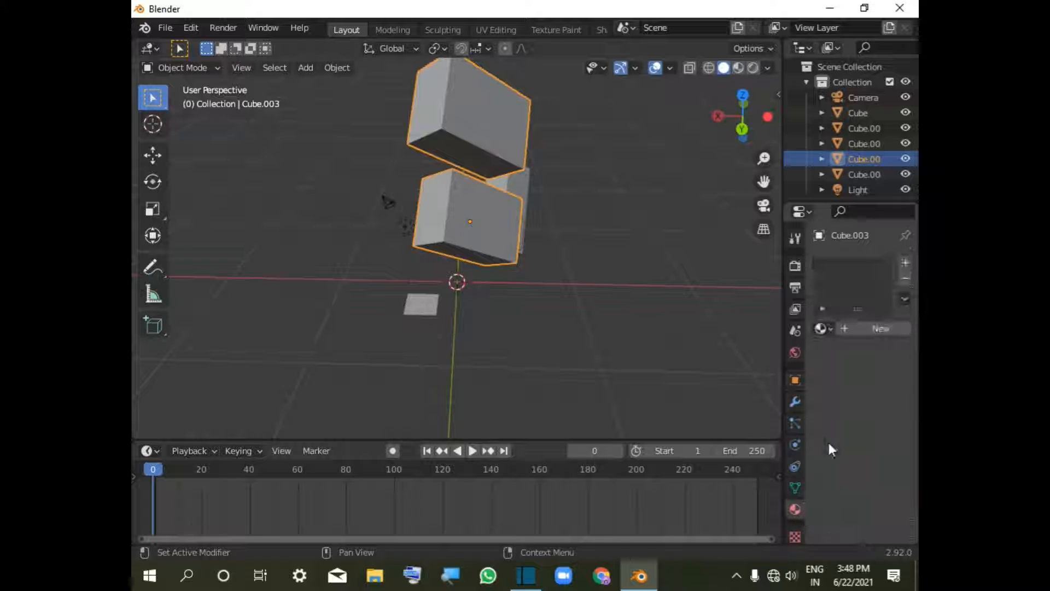
pyautogui.click(881, 328)
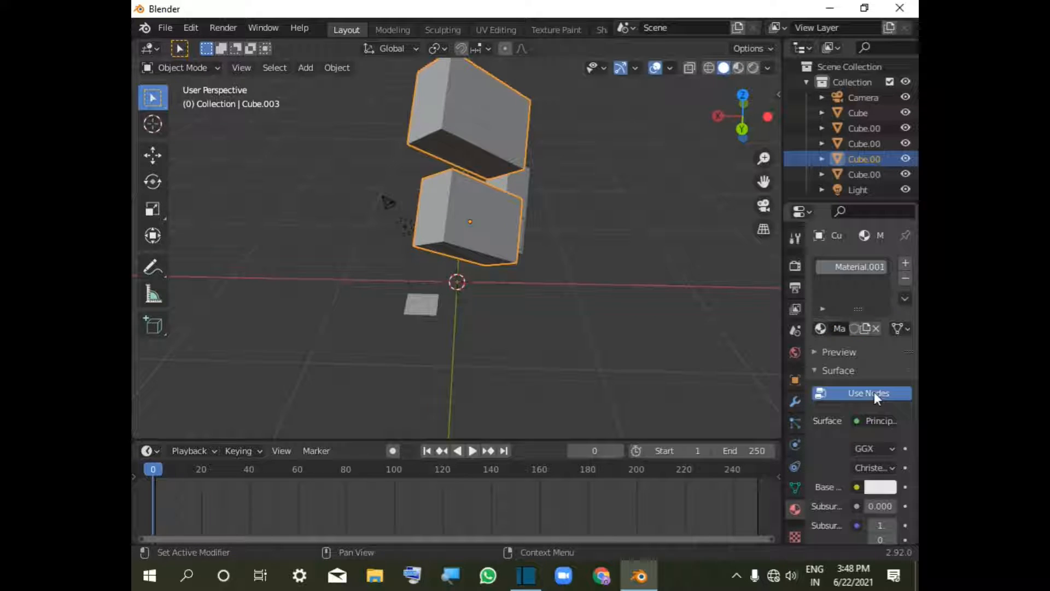
pyautogui.click(883, 487)
pyautogui.moveTo(846, 306); pyautogui.dragTo(763, 311)
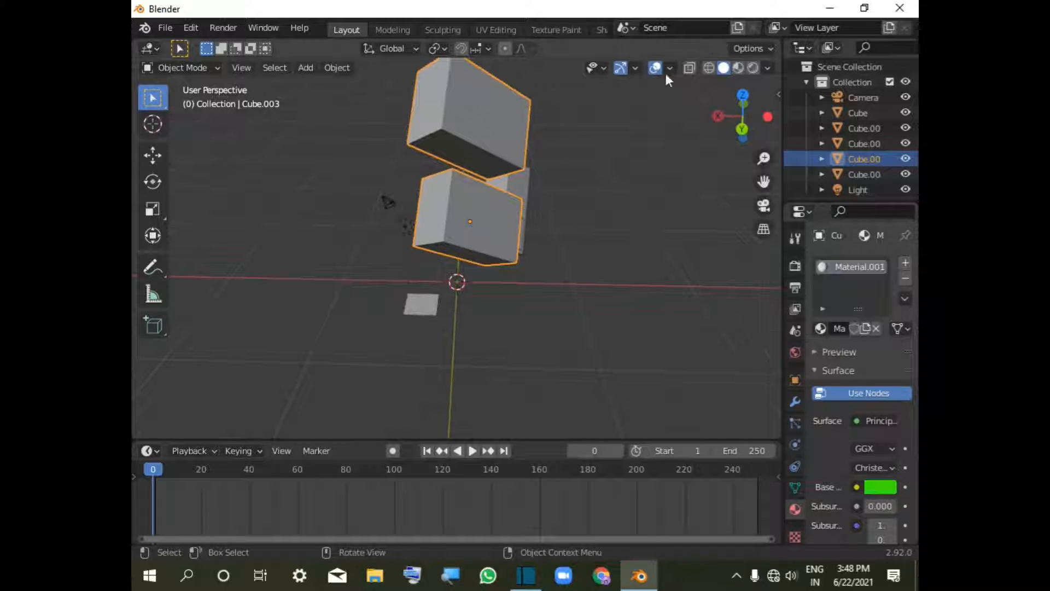
# Compare Material Preview, Rendered and Solid viewport shading on the green blocks from several angles, ending in Solid shading
pyautogui.click(738, 68)
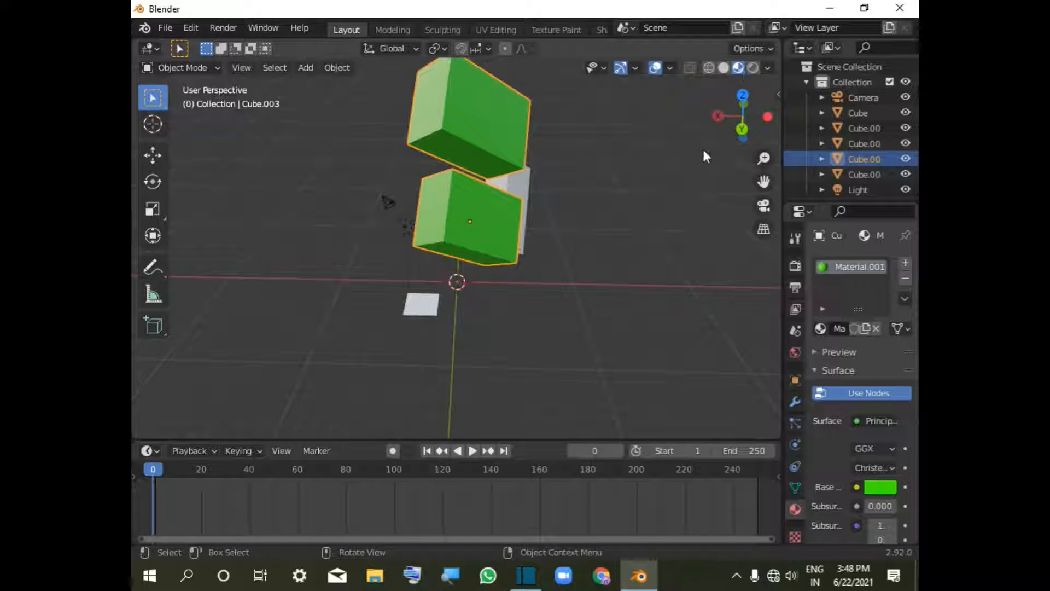
pyautogui.moveTo(728, 128); pyautogui.dragTo(765, 78)
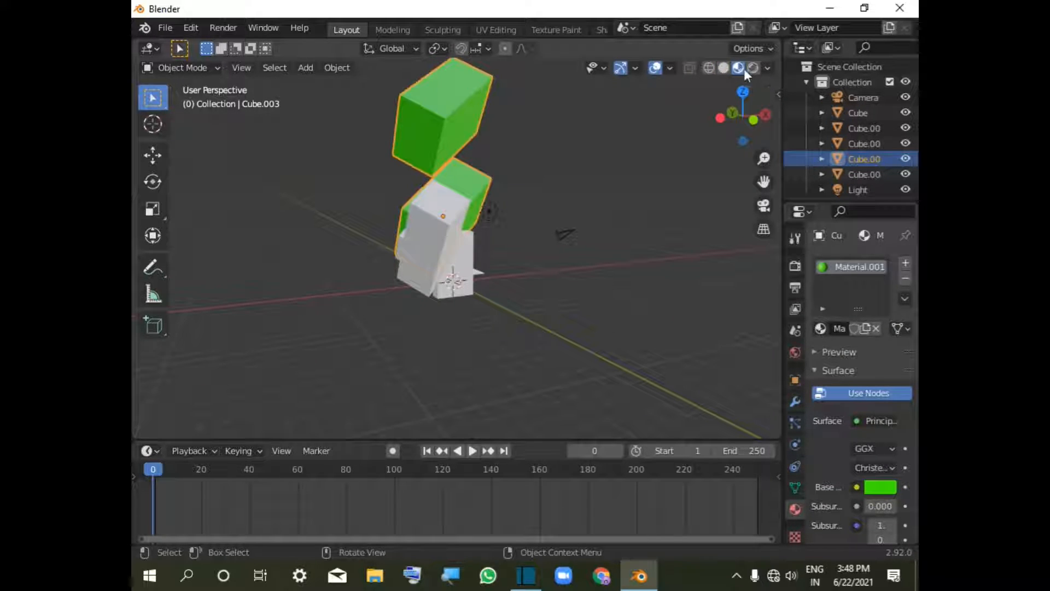
pyautogui.click(753, 68)
pyautogui.click(741, 73)
pyautogui.click(724, 68)
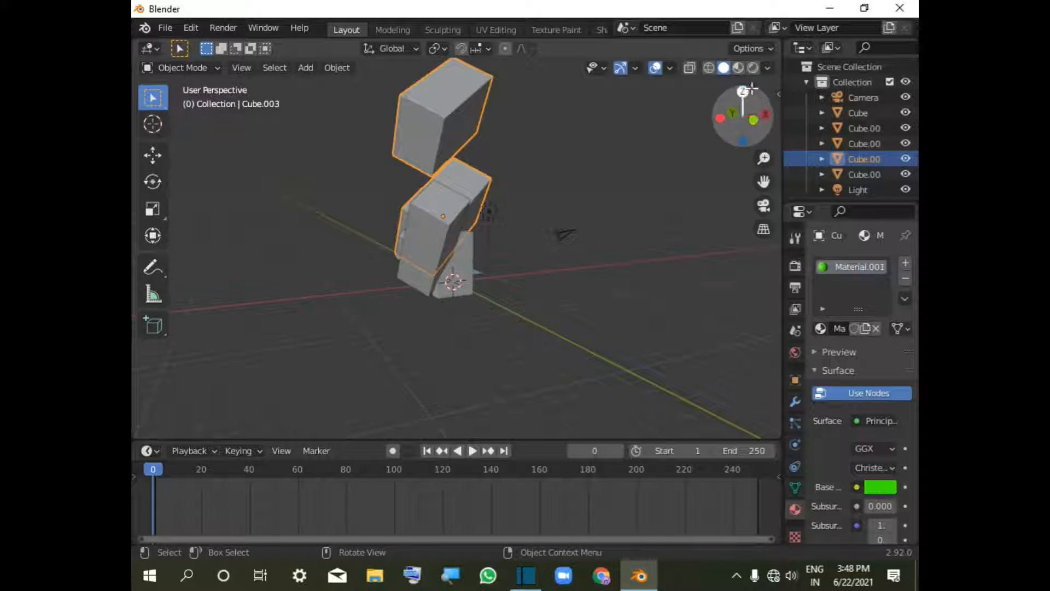
pyautogui.click(739, 68)
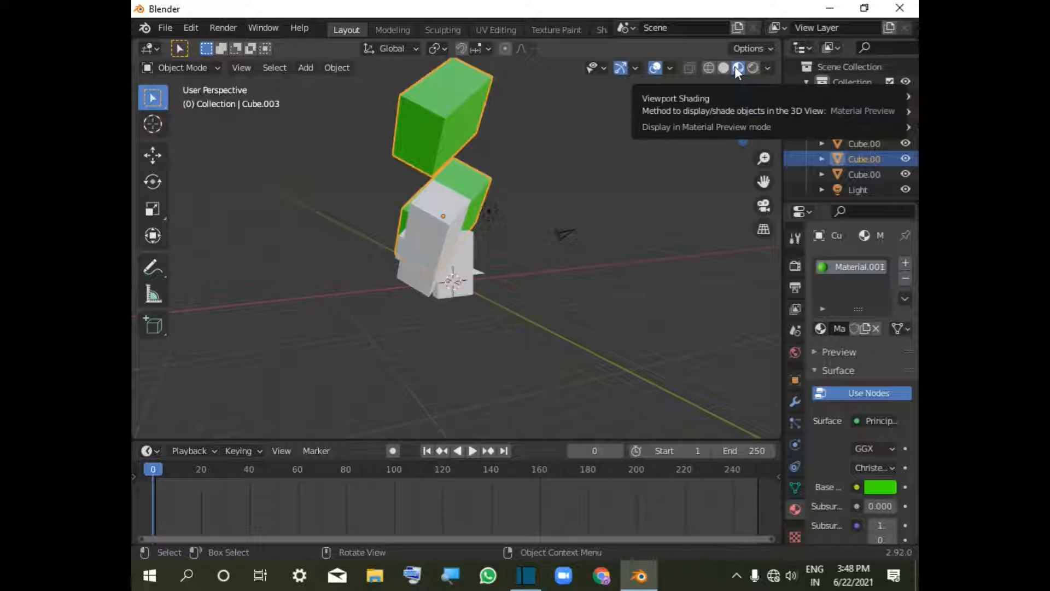
pyautogui.moveTo(743, 115)
pyautogui.mouseDown()
pyautogui.moveTo(494, 113)
pyautogui.moveTo(375, 128)
pyautogui.moveTo(342, 114)
pyautogui.mouseUp()
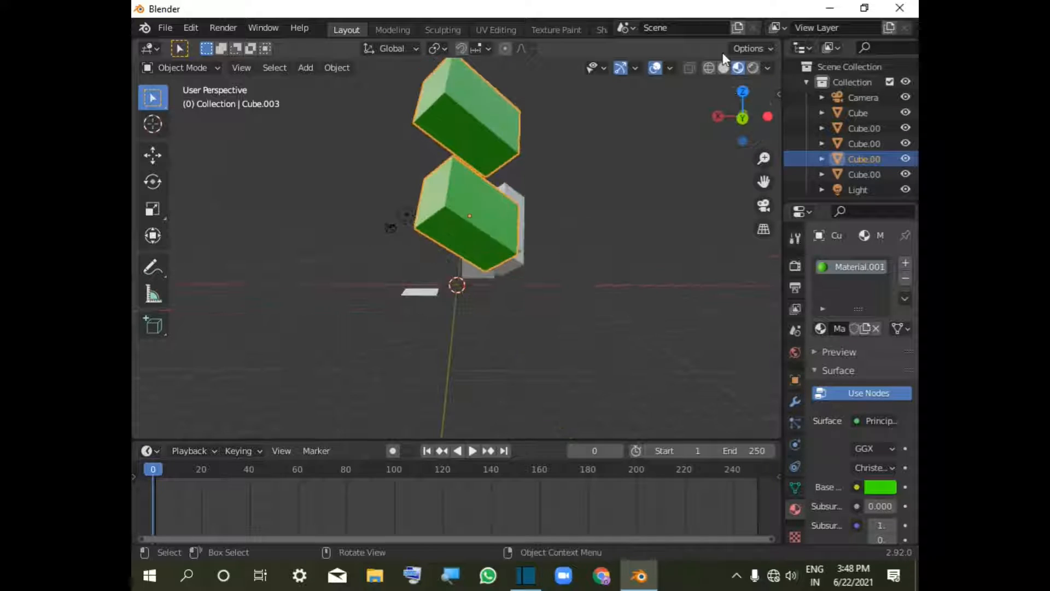
pyautogui.click(724, 68)
pyautogui.moveTo(740, 116)
pyautogui.mouseDown()
pyautogui.moveTo(659, 151)
pyautogui.moveTo(569, 139)
pyautogui.mouseUp()
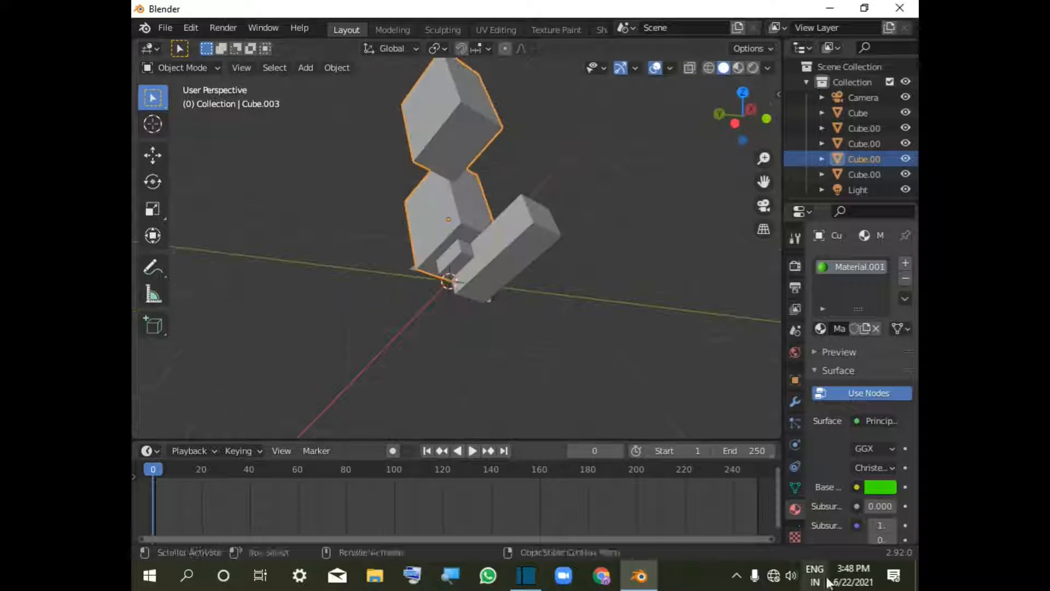
# Enable fluid physics on the selected two-block object and set its fluid type to Domain
pyautogui.click(795, 445)
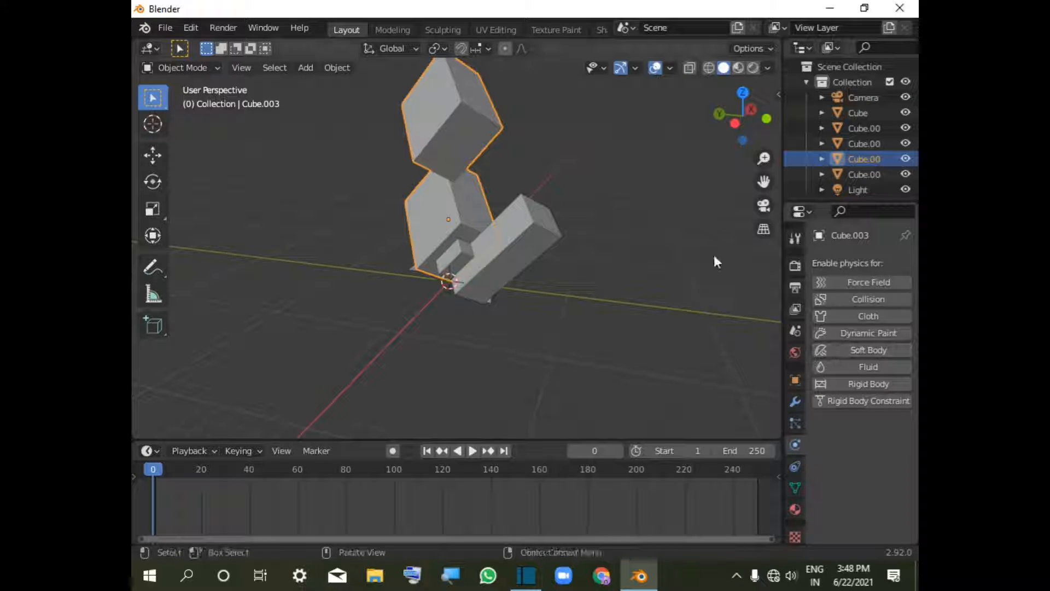
pyautogui.click(869, 367)
pyautogui.click(874, 447)
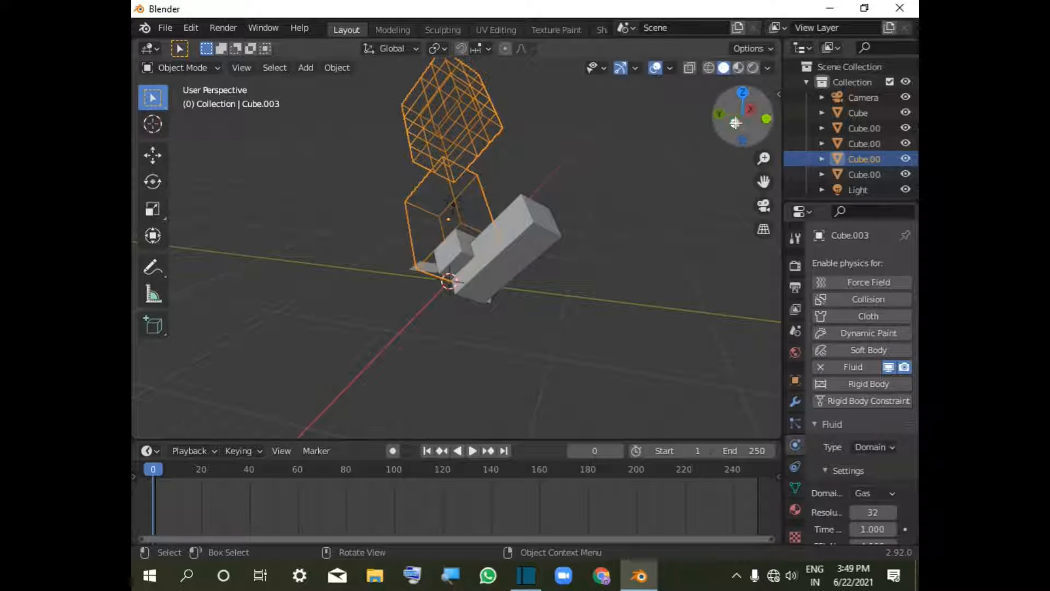
pyautogui.moveTo(734, 117); pyautogui.dragTo(916, 157)
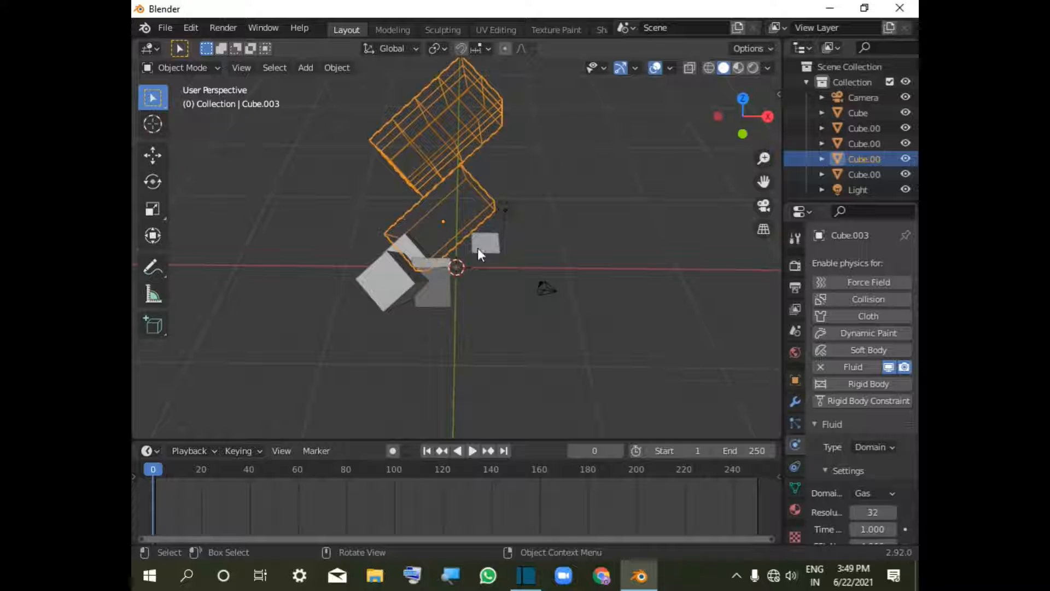
# Delete all the cubes and the light from the scene and select the remaining camera
pyautogui.moveTo(600, 218); pyautogui.dragTo(351, 261)
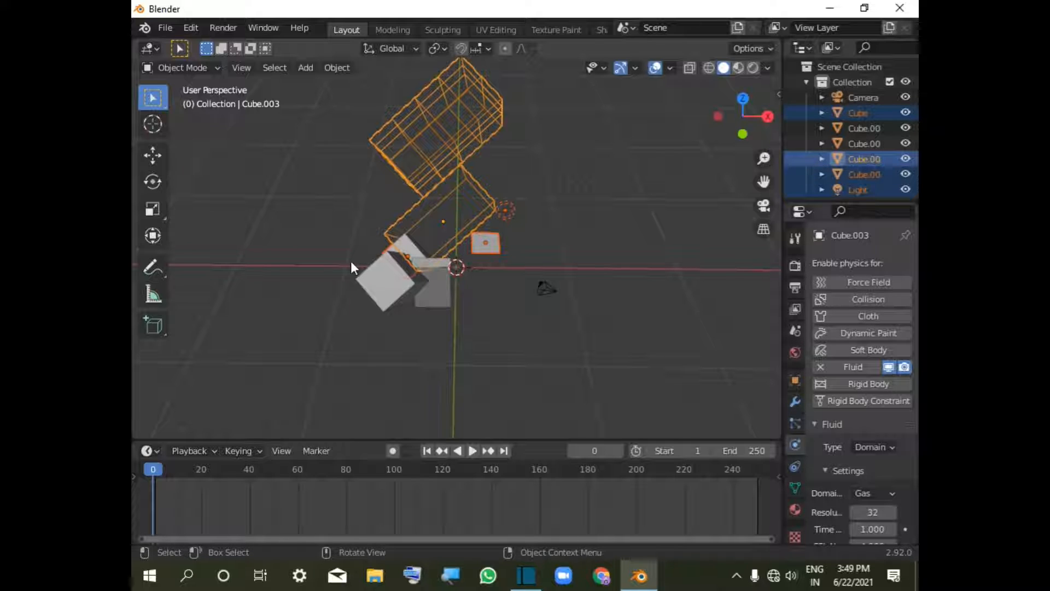
pyautogui.press('Delete')
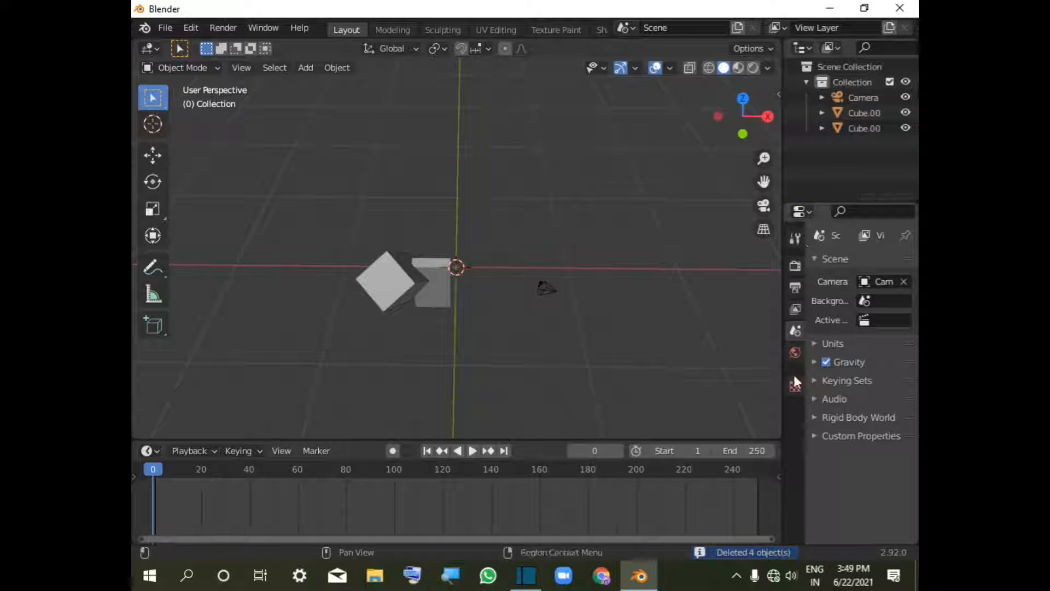
pyautogui.click(795, 265)
pyautogui.moveTo(520, 352); pyautogui.dragTo(291, 90)
pyautogui.press('Delete')
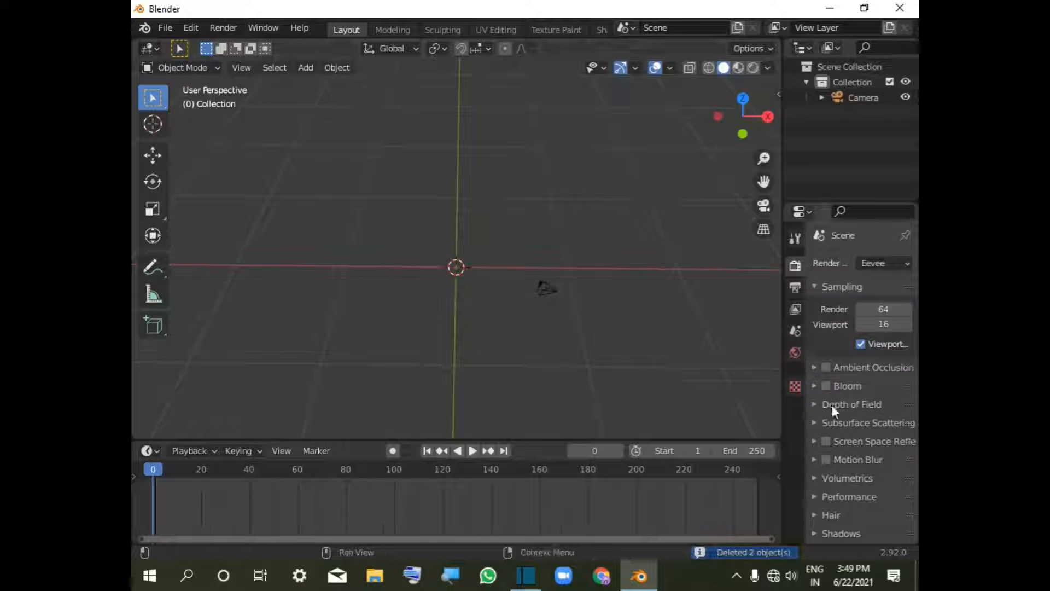
pyautogui.click(847, 99)
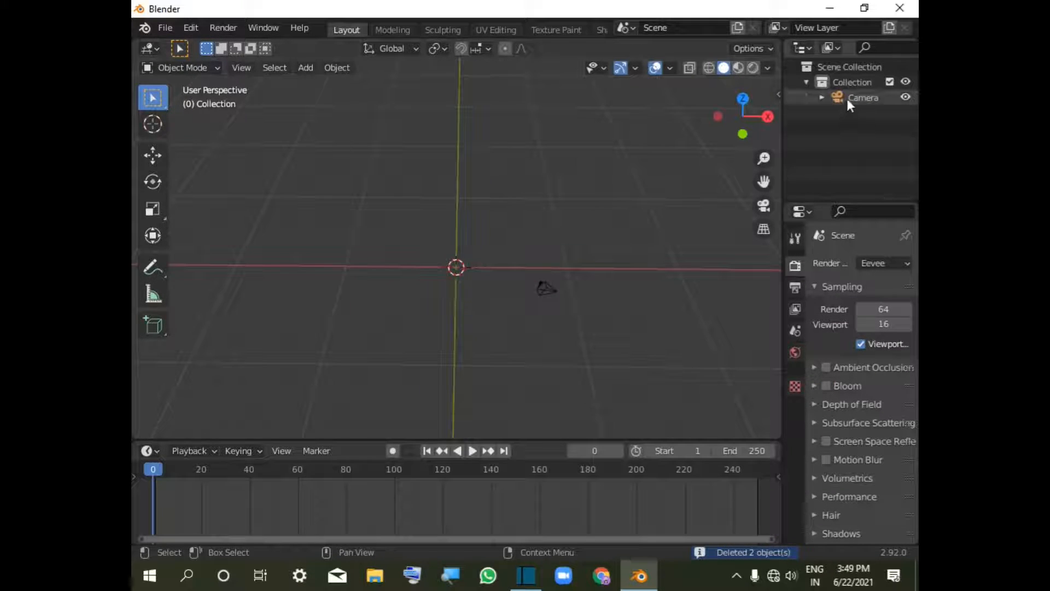
pyautogui.moveTo(740, 124); pyautogui.dragTo(546, 111)
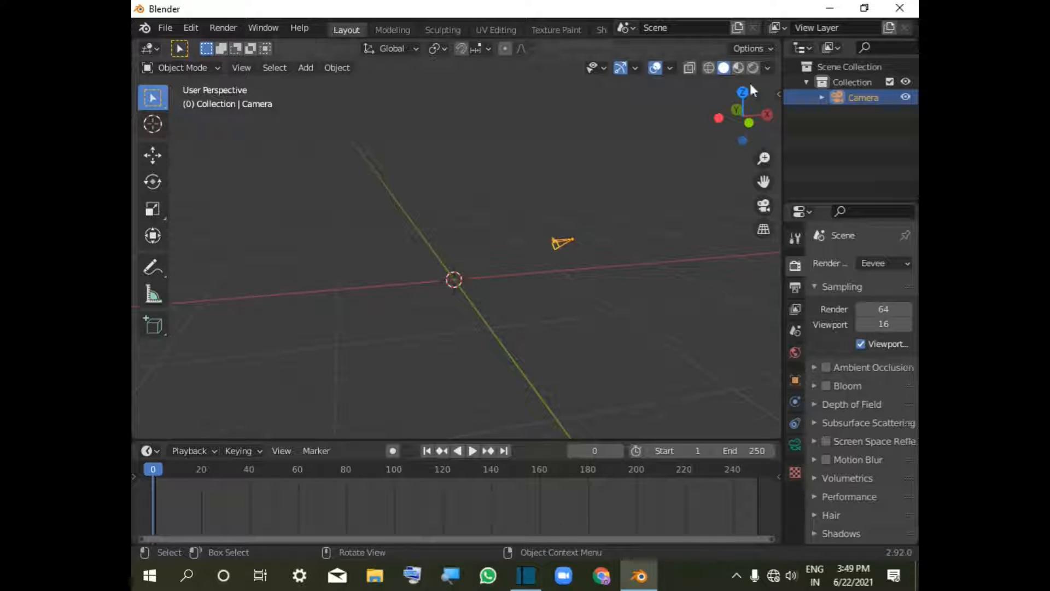
# Save the scene as untitled.blend in the My Animations folder and close Blender
pyautogui.click(165, 27)
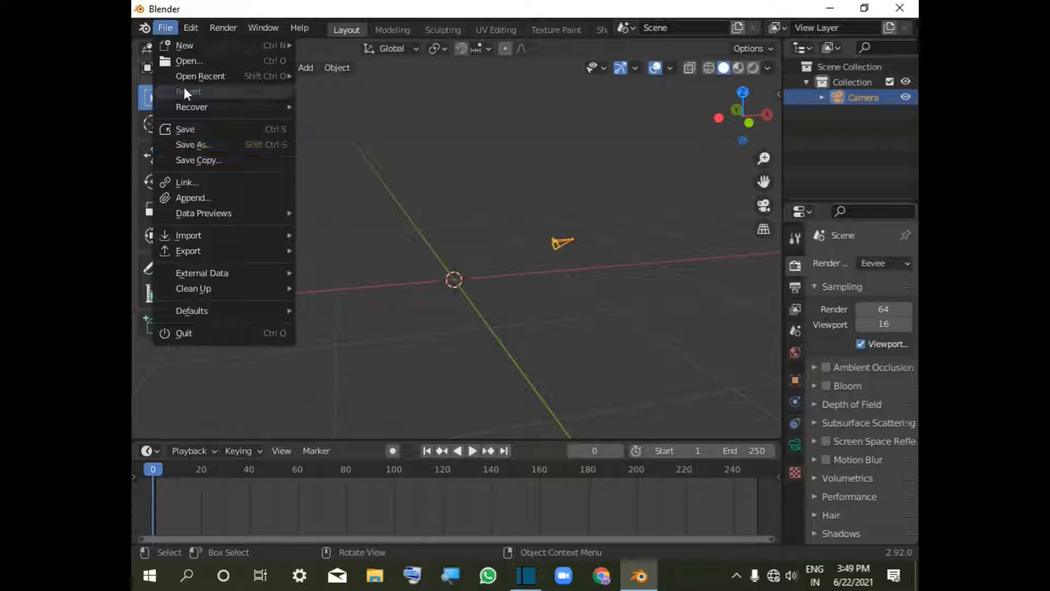
pyautogui.click(174, 136)
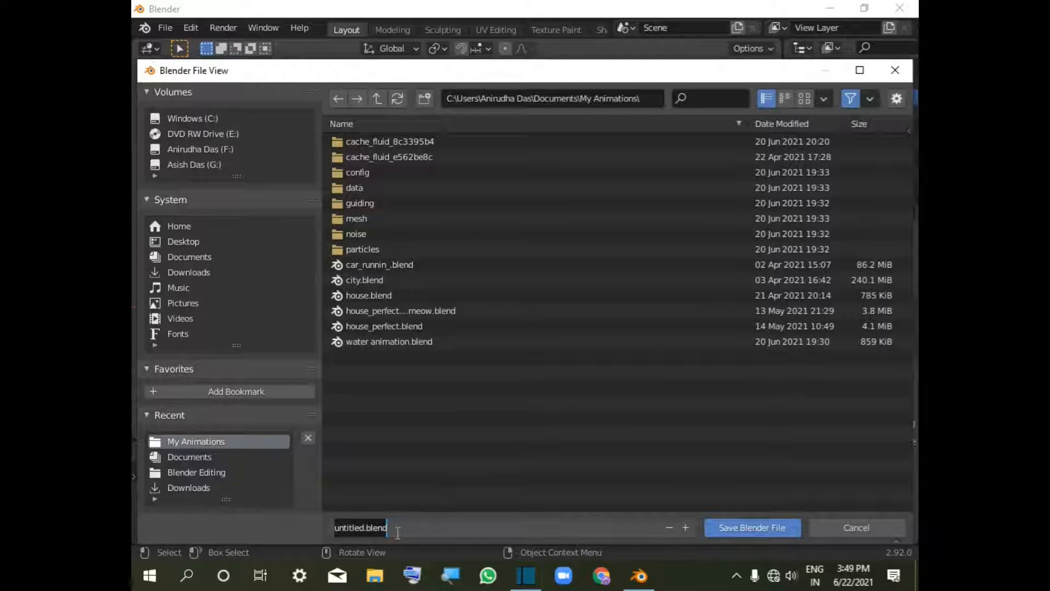
pyautogui.click(761, 532)
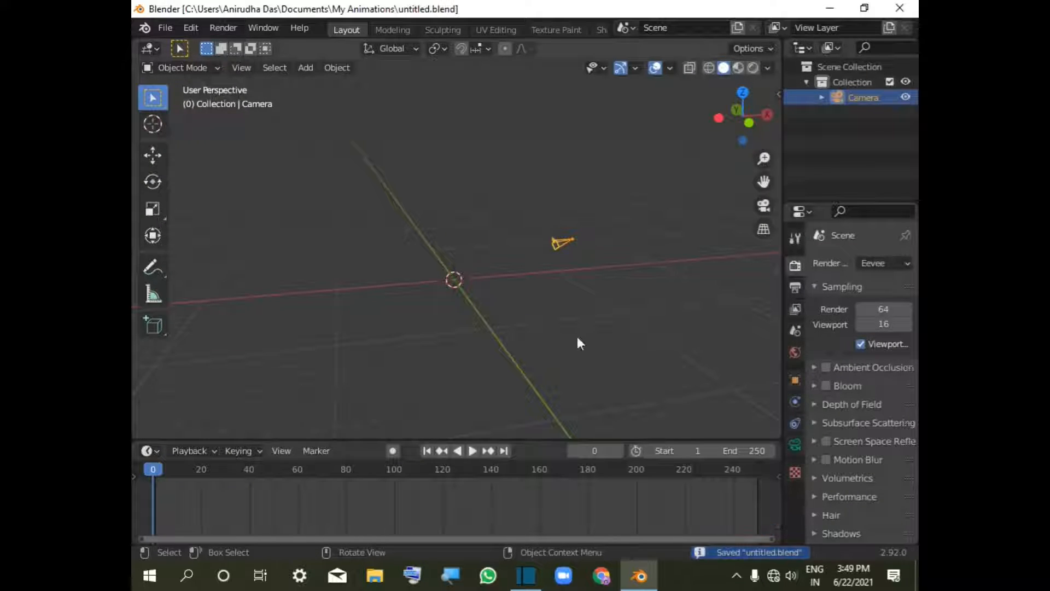
pyautogui.click(906, 6)
pyautogui.rightClick(605, 150)
pyautogui.click(679, 197)
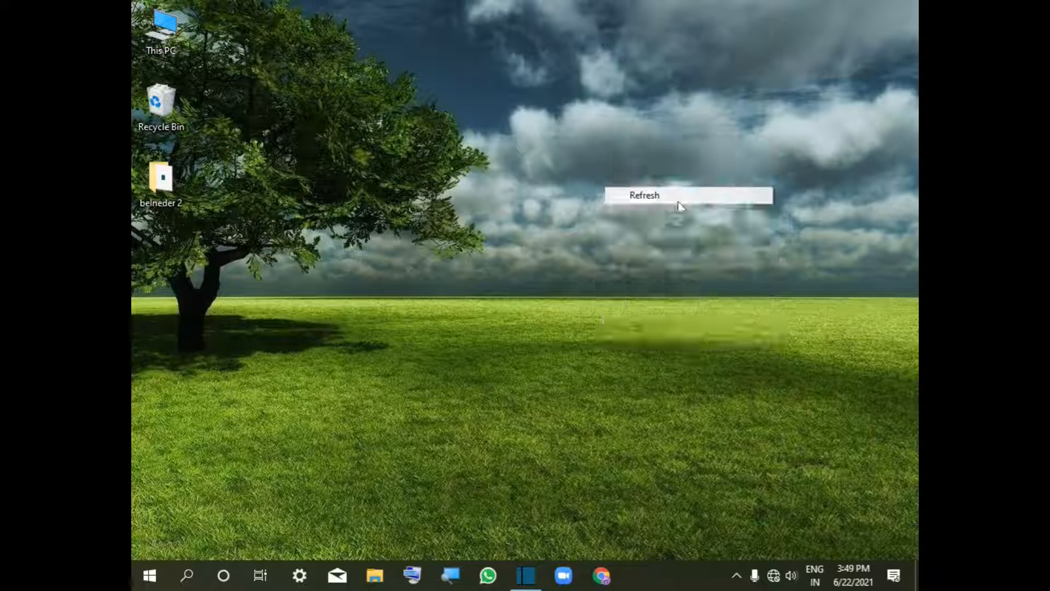
pyautogui.rightClick(553, 174)
pyautogui.click(605, 219)
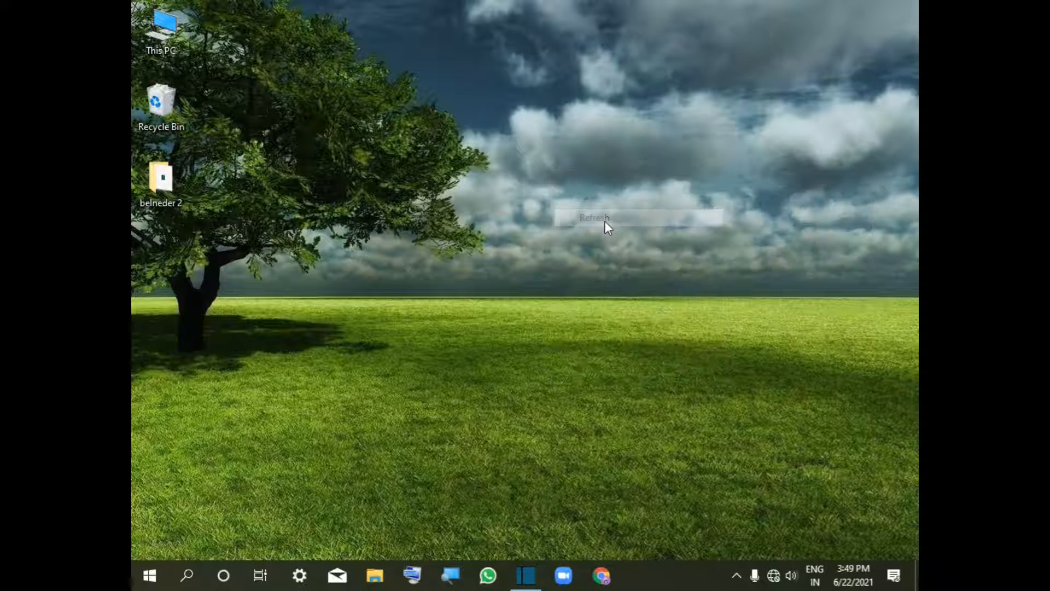